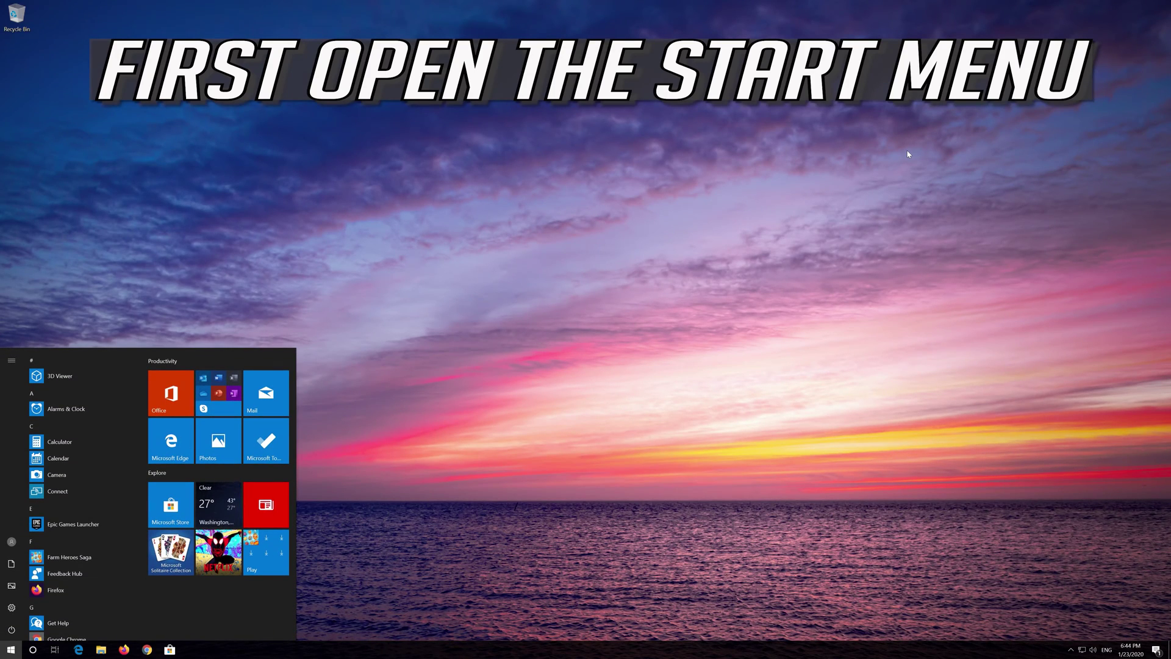
Step: Launch Windows Settings using the gear icon in the Start menu
mouse_move(11, 607)
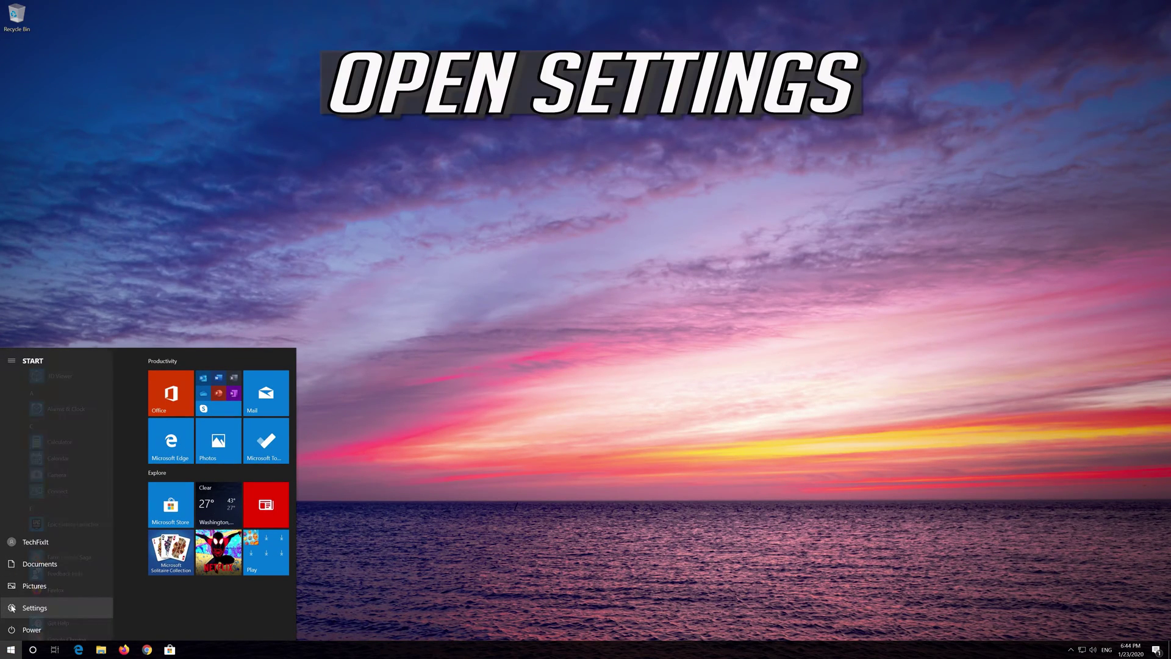
left_click(44, 608)
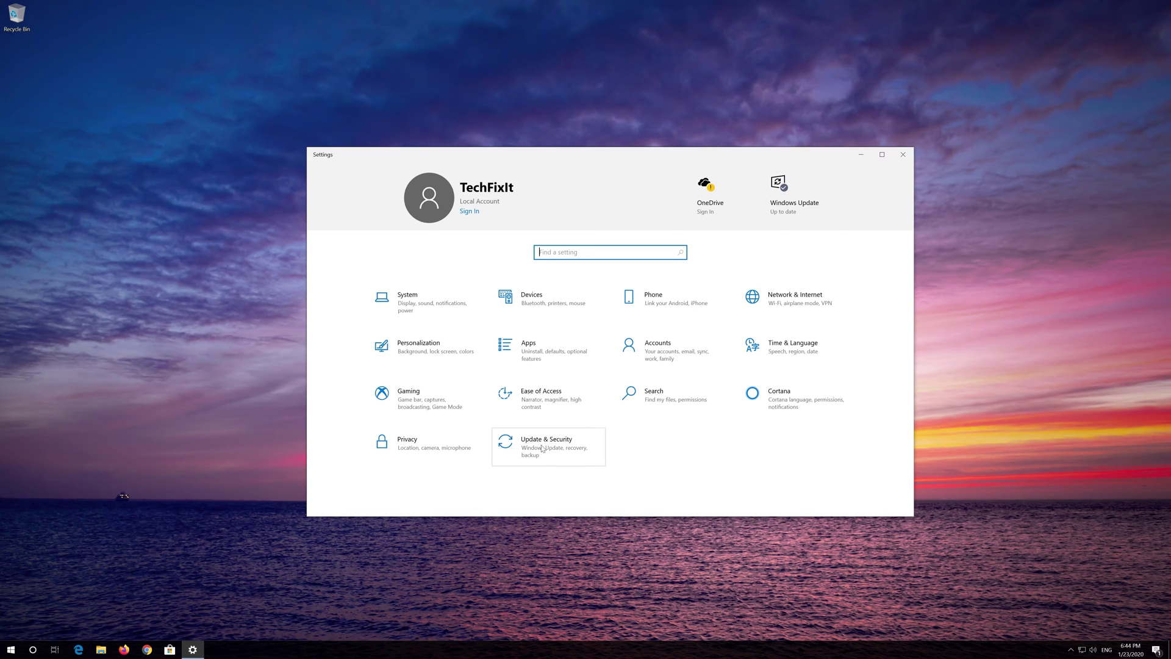
Step: Go to Update & Security > Troubleshoot and expand the Windows Update troubleshooter entry
left_click(572, 448)
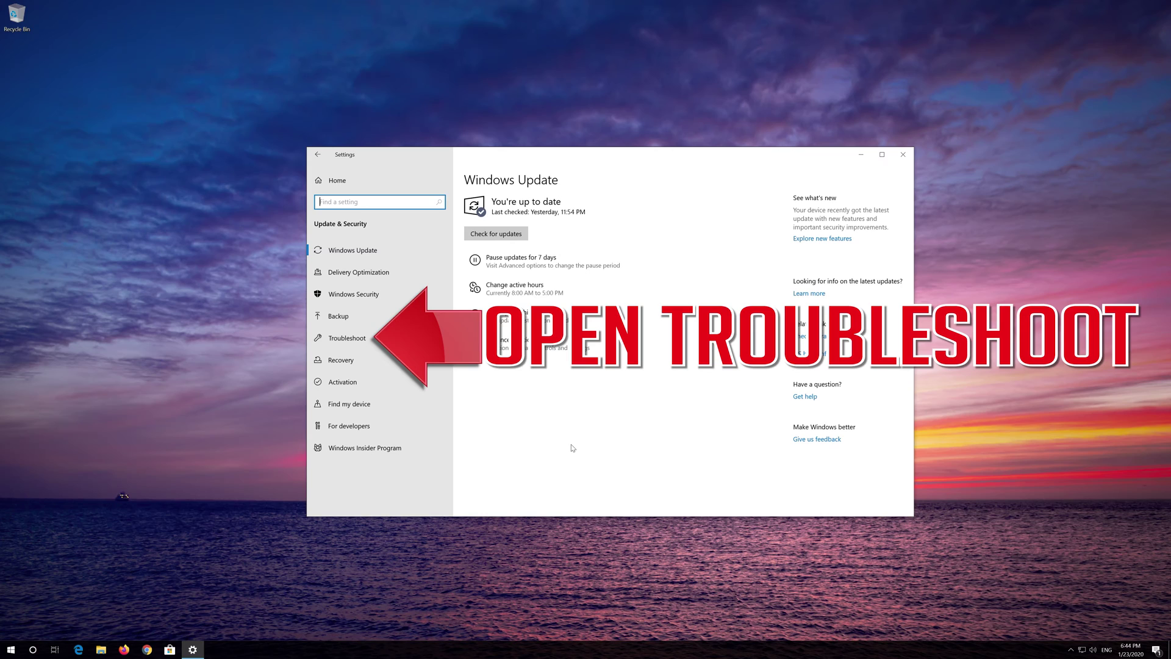
left_click(363, 339)
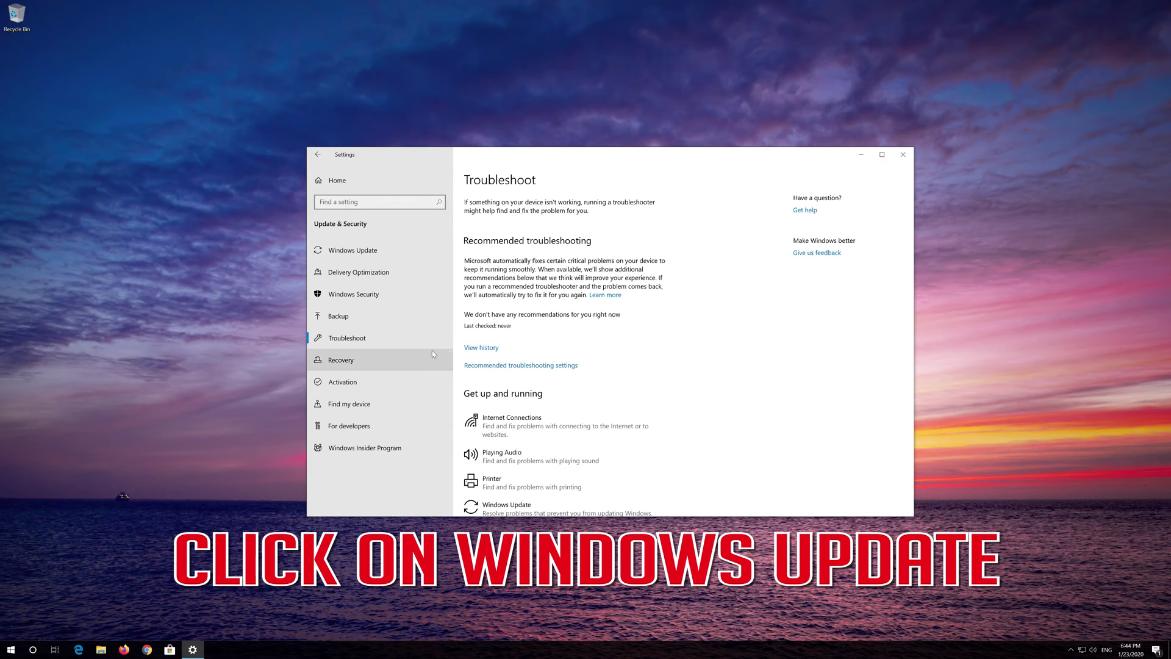
scroll(576, 390, "down", 3)
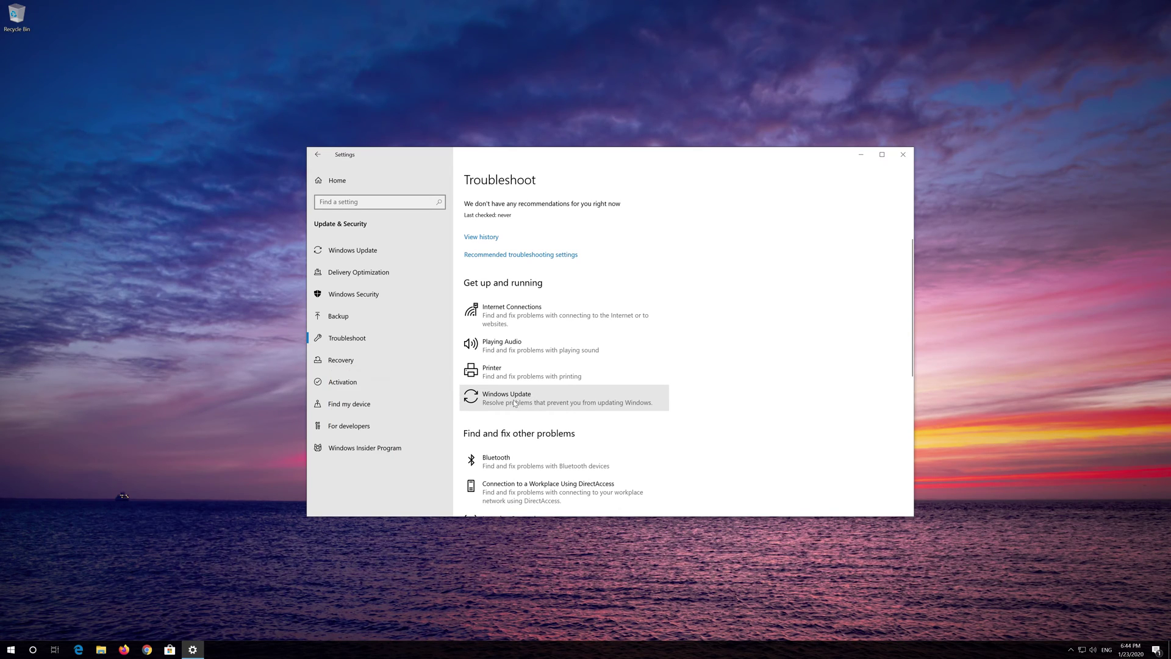
left_click(514, 402)
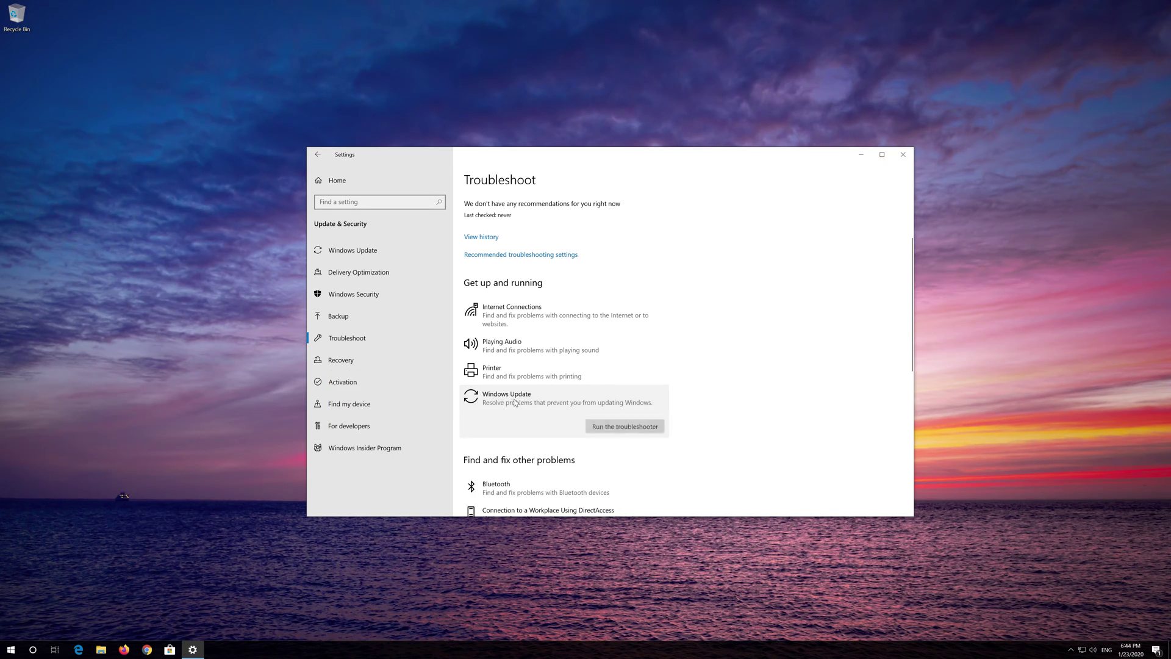
Step: Run the Windows Update troubleshooter and close Settings; dismiss it once the service registration is fixed
left_click(610, 426)
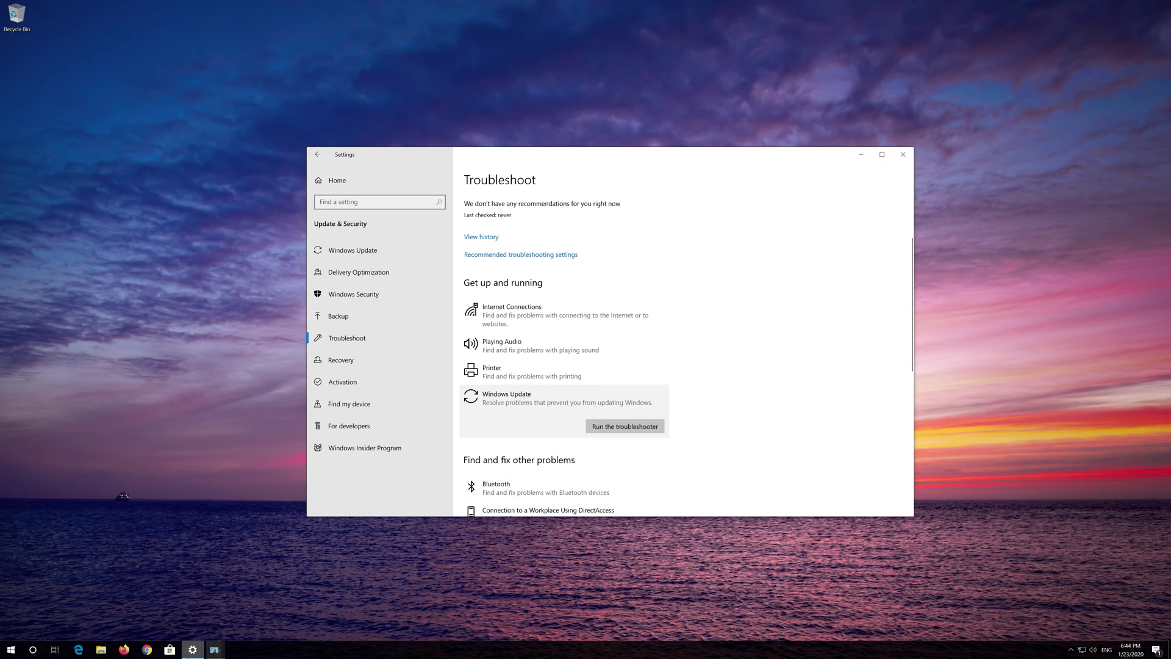
left_click(218, 650)
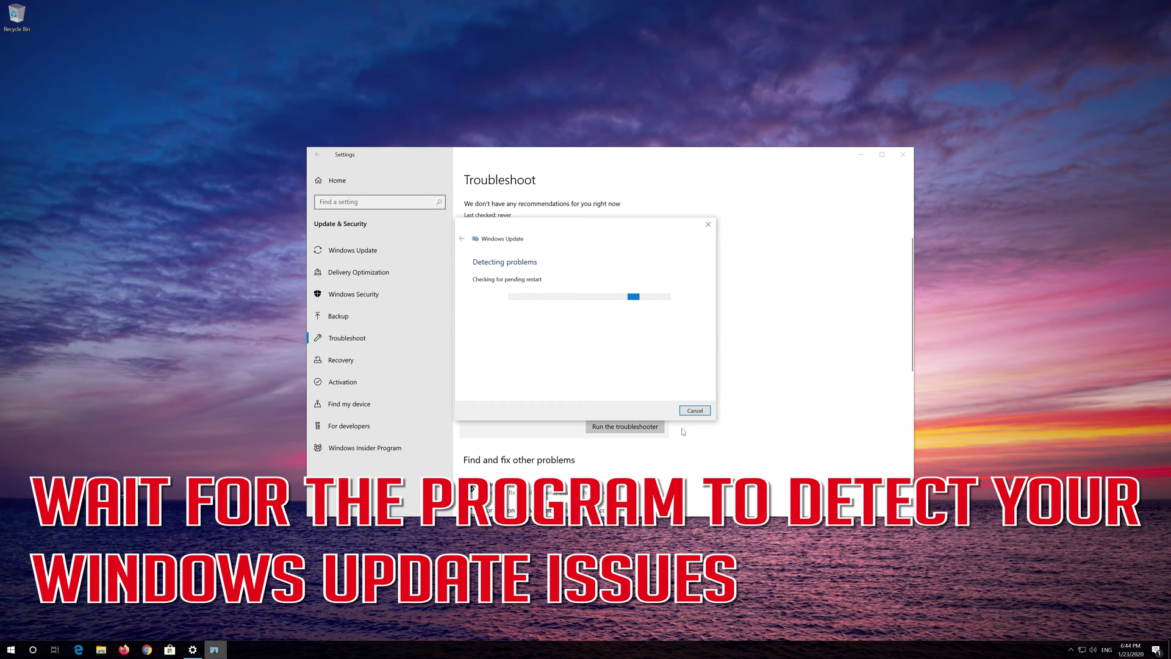
left_click(903, 154)
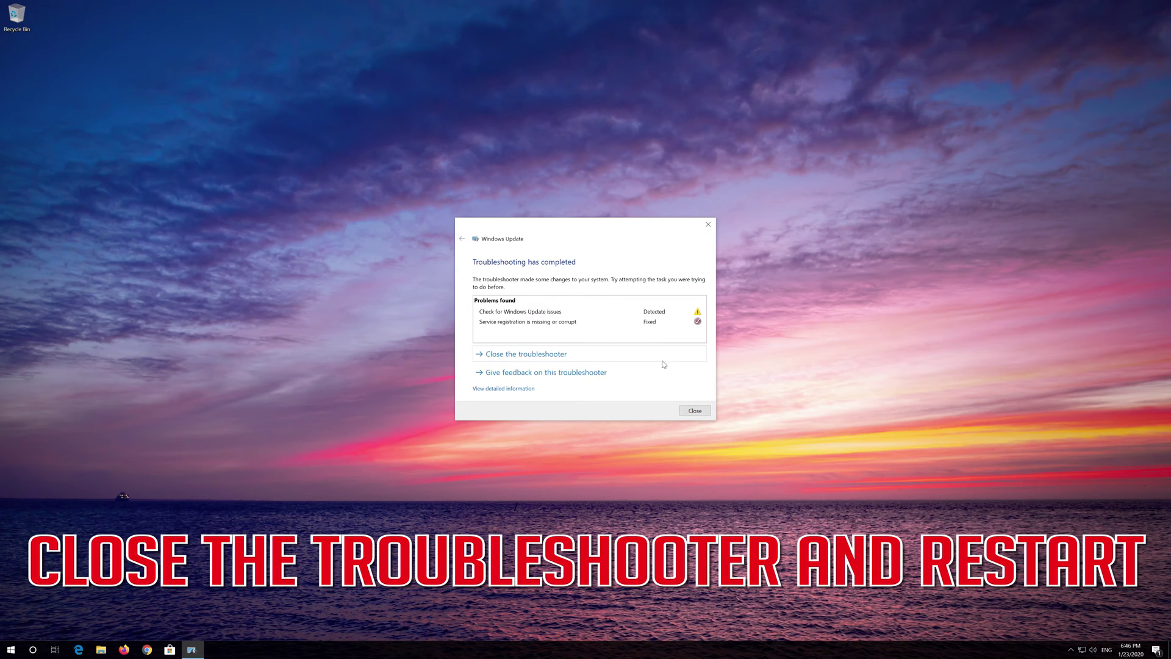
left_click(694, 411)
Step: Restart the computer from the Start menu's power options
left_click(11, 650)
left_click(11, 629)
left_click(16, 608)
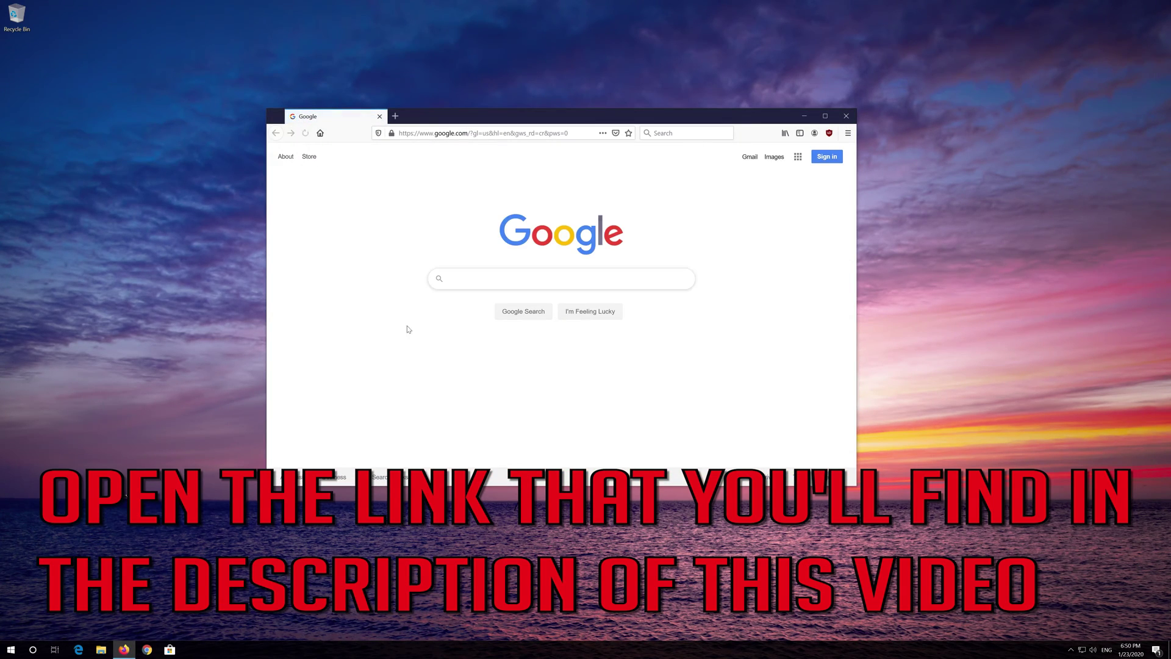
Step: Paste-and-go to the Microsoft support page and save the Windows 10 troubleshooter wu10.diagcab
right_click(543, 130)
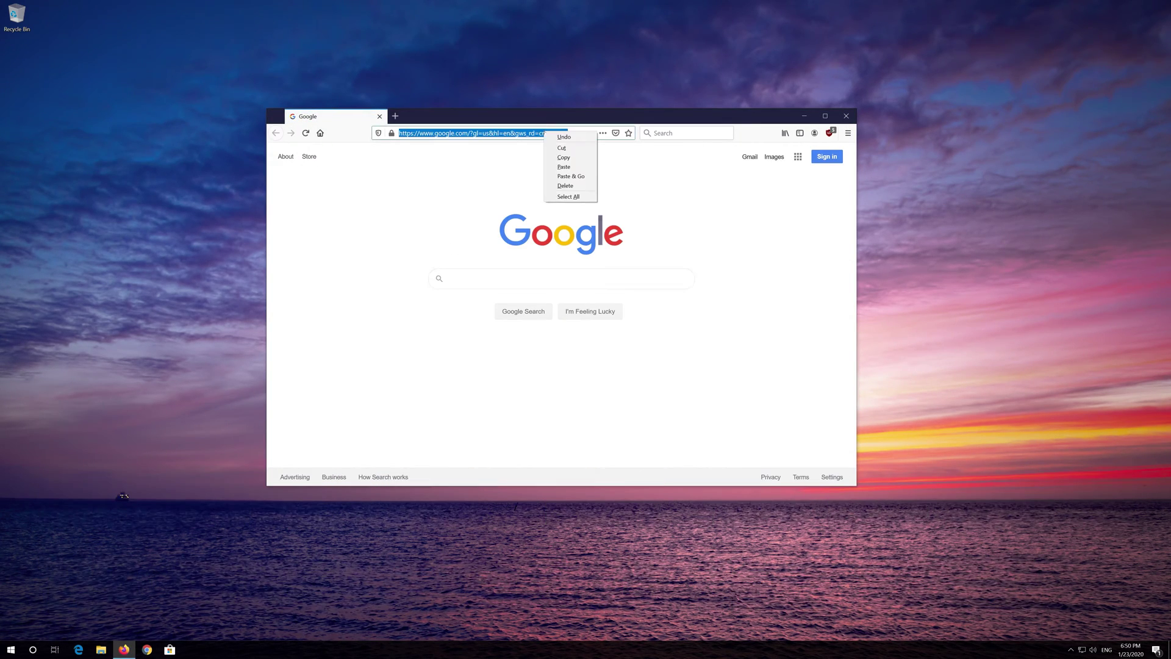
left_click(567, 177)
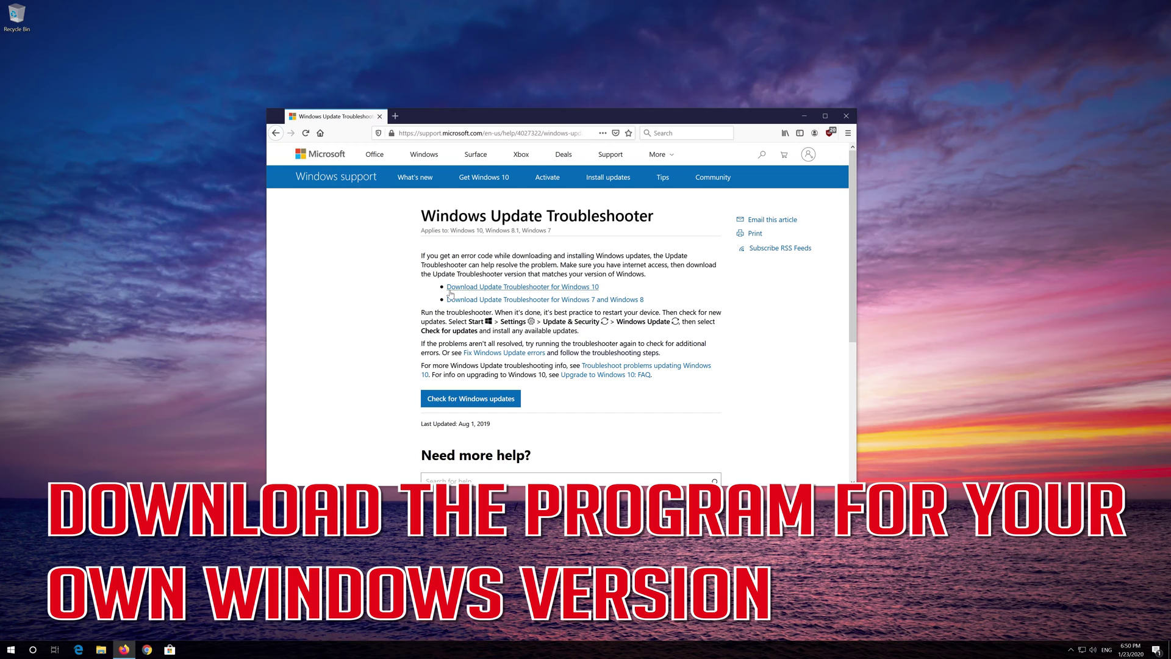
left_click(568, 287)
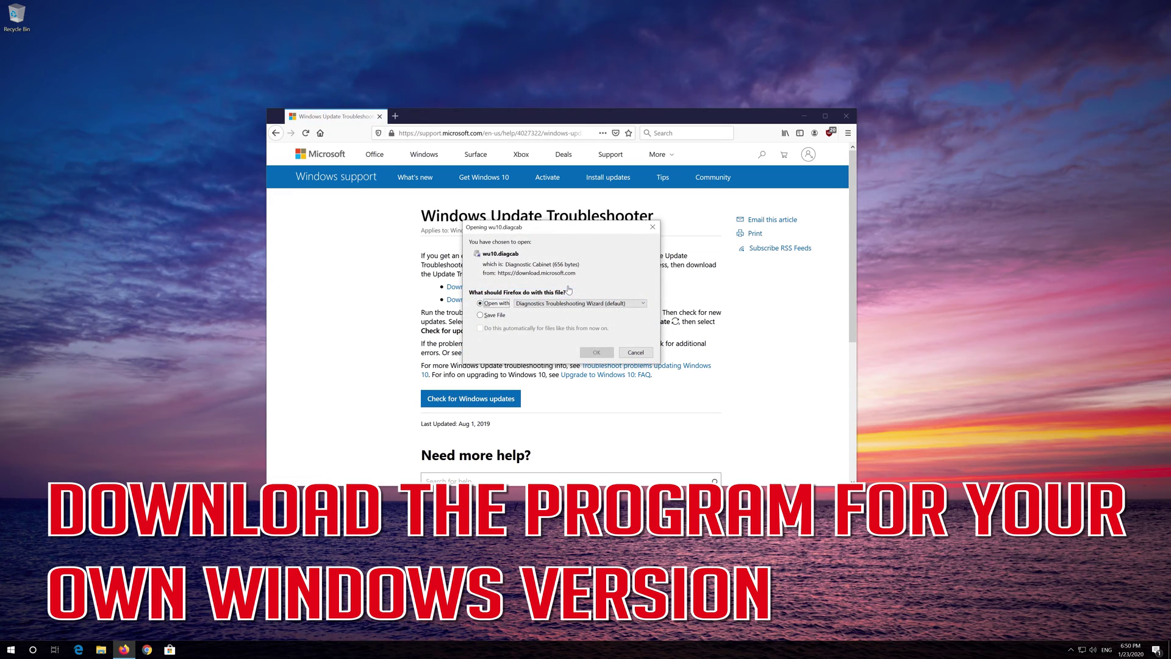
left_click(489, 316)
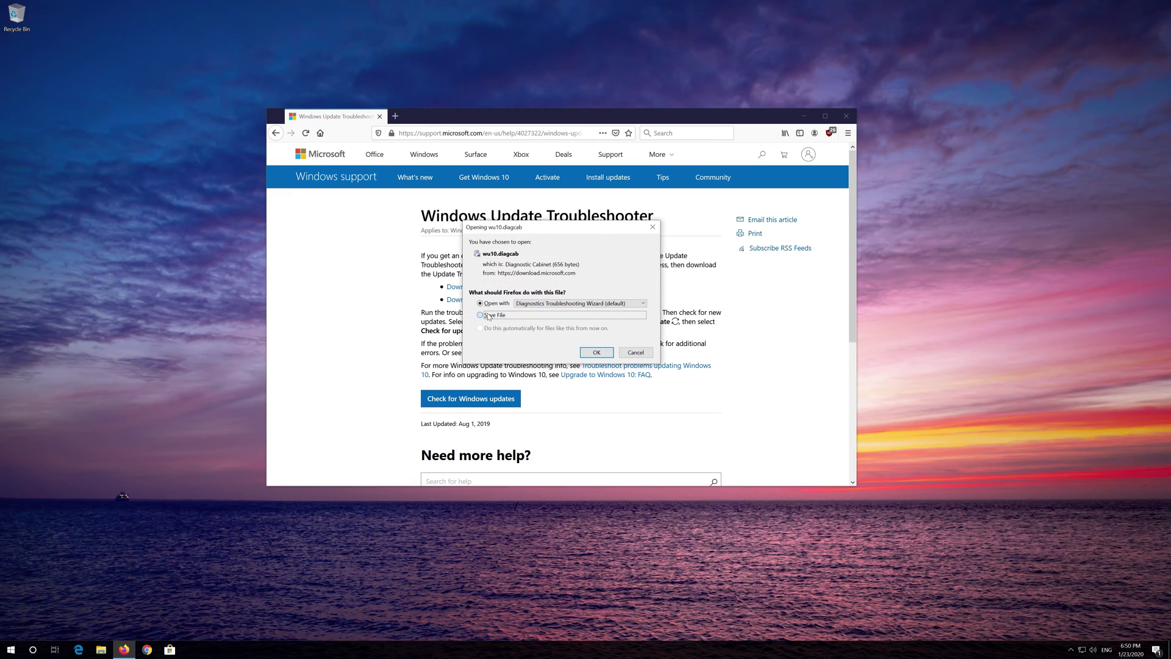
left_click(595, 357)
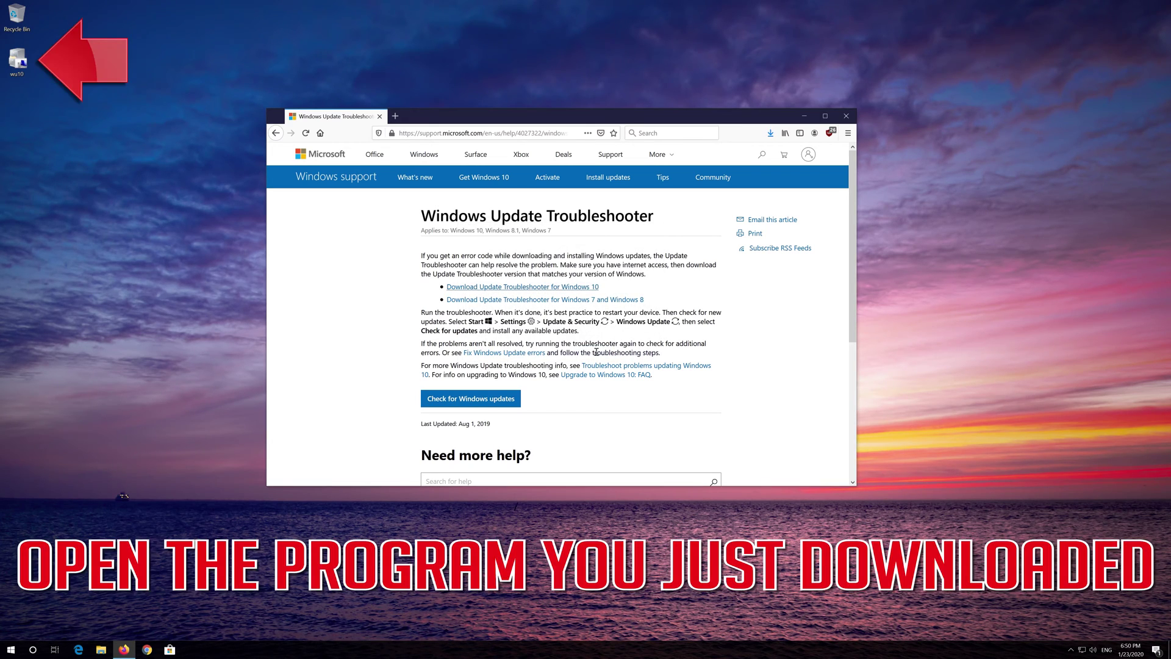
Step: Close Firefox and run wu10.diagcab as administrator until it fixes the service registration
left_click(847, 117)
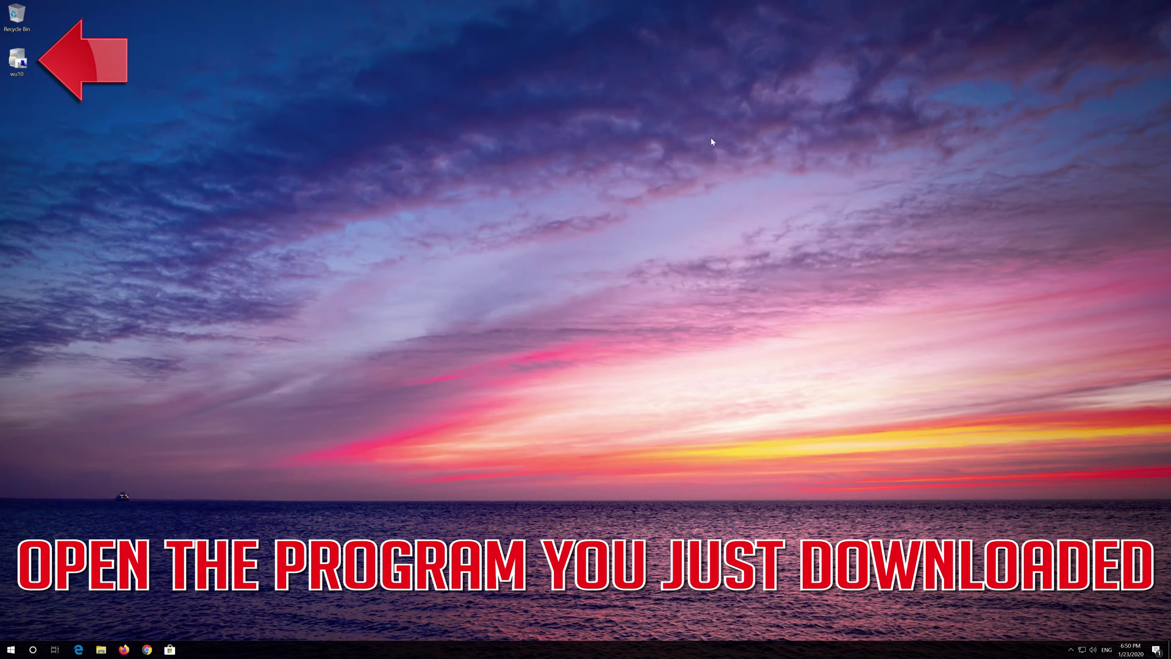
left_click(25, 64)
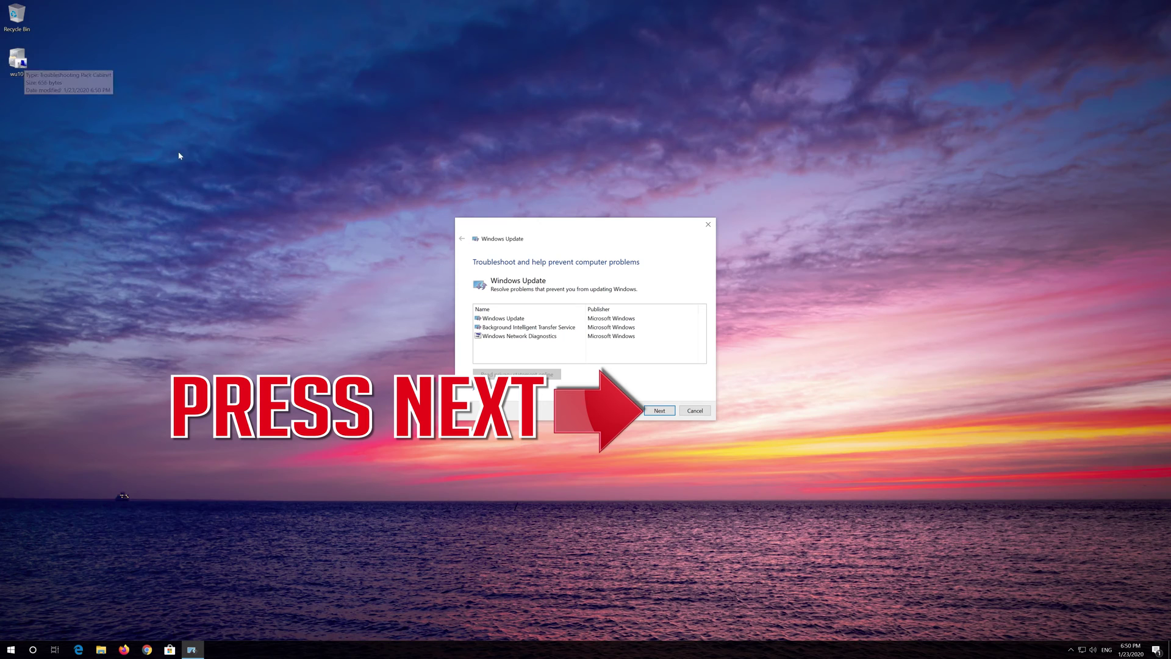
left_click(666, 411)
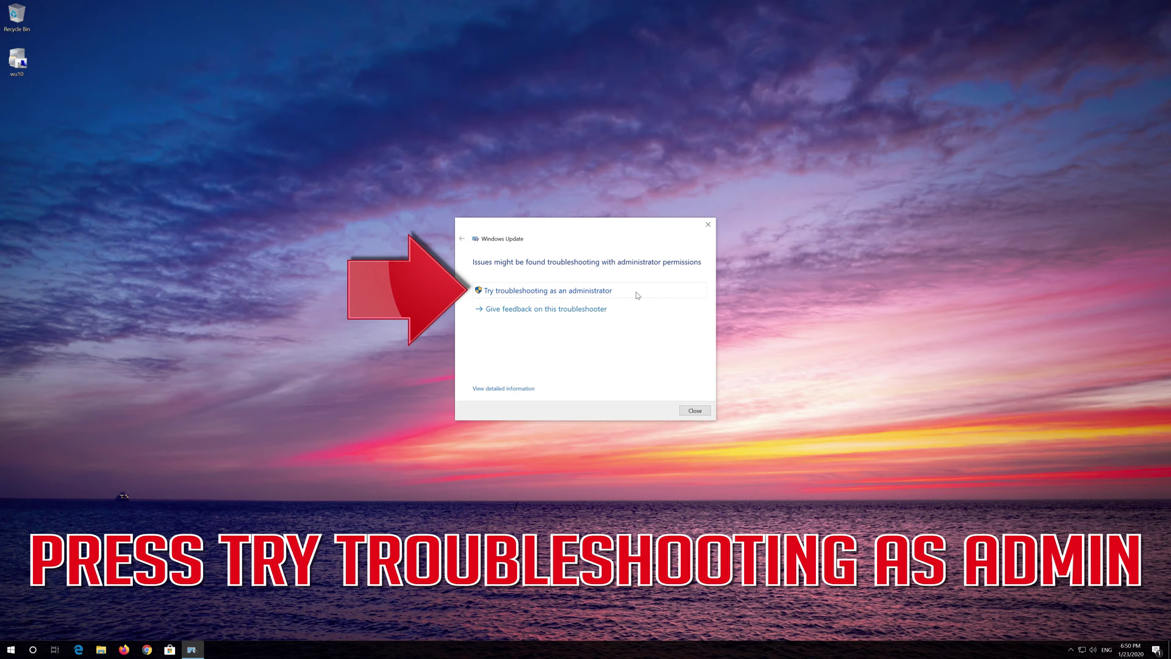
left_click(571, 291)
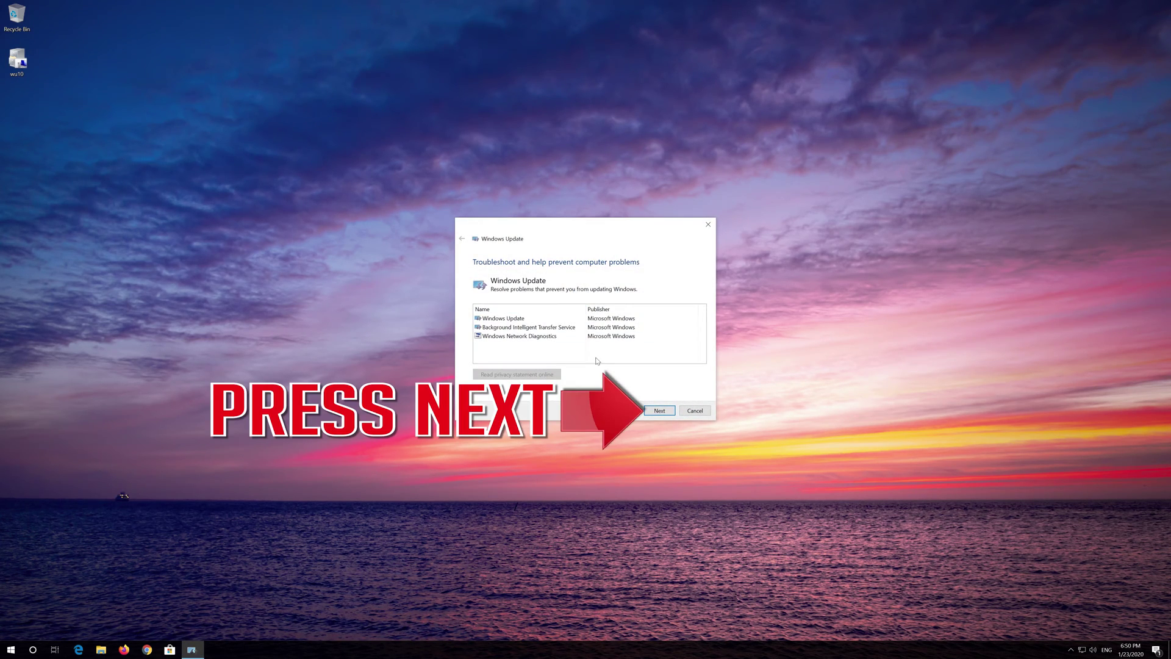
left_click(657, 410)
left_click(661, 410)
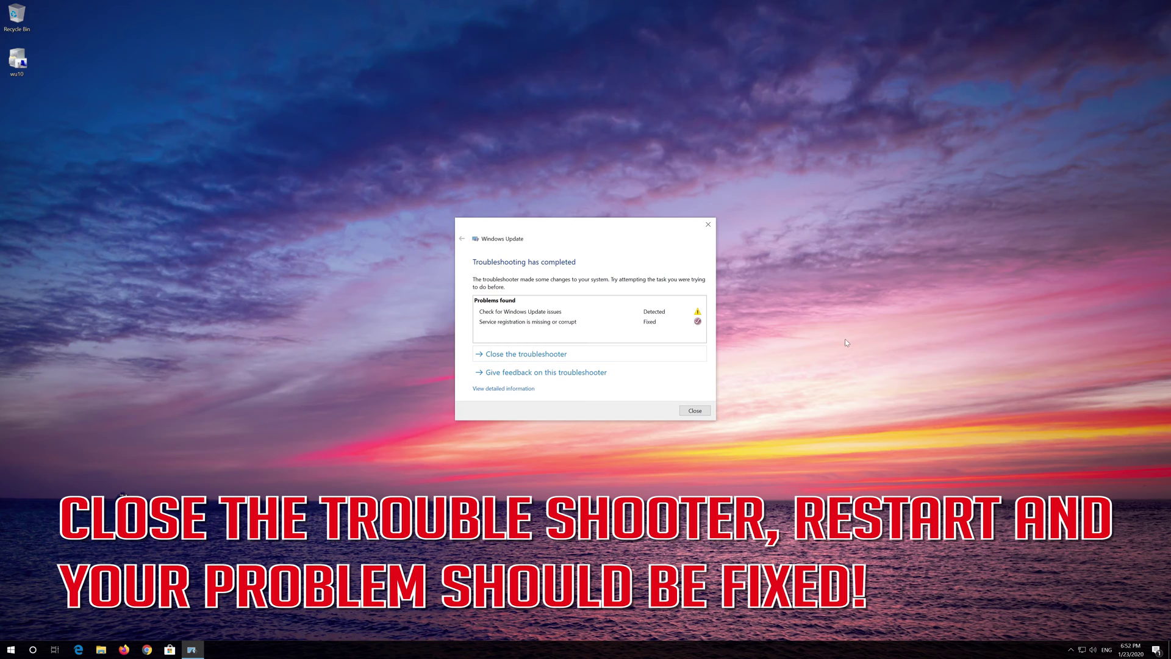
Step: Close the finished wu10 troubleshooter, restart Windows, then search Start for CMD
left_click(695, 410)
left_click(9, 649)
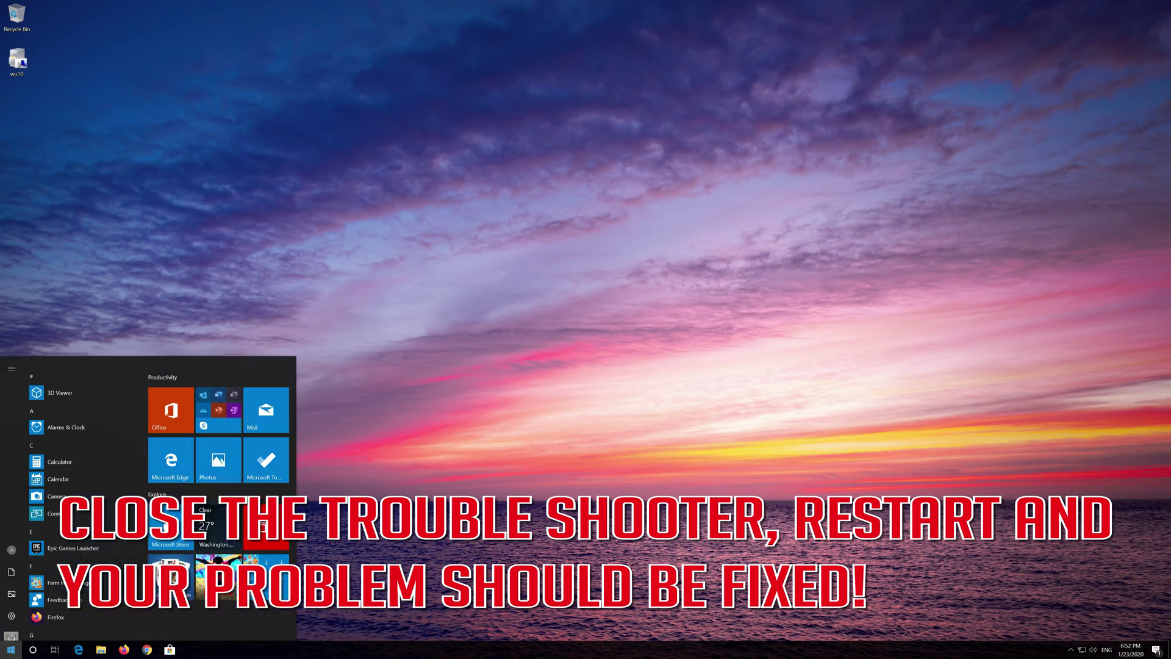
left_click(11, 629)
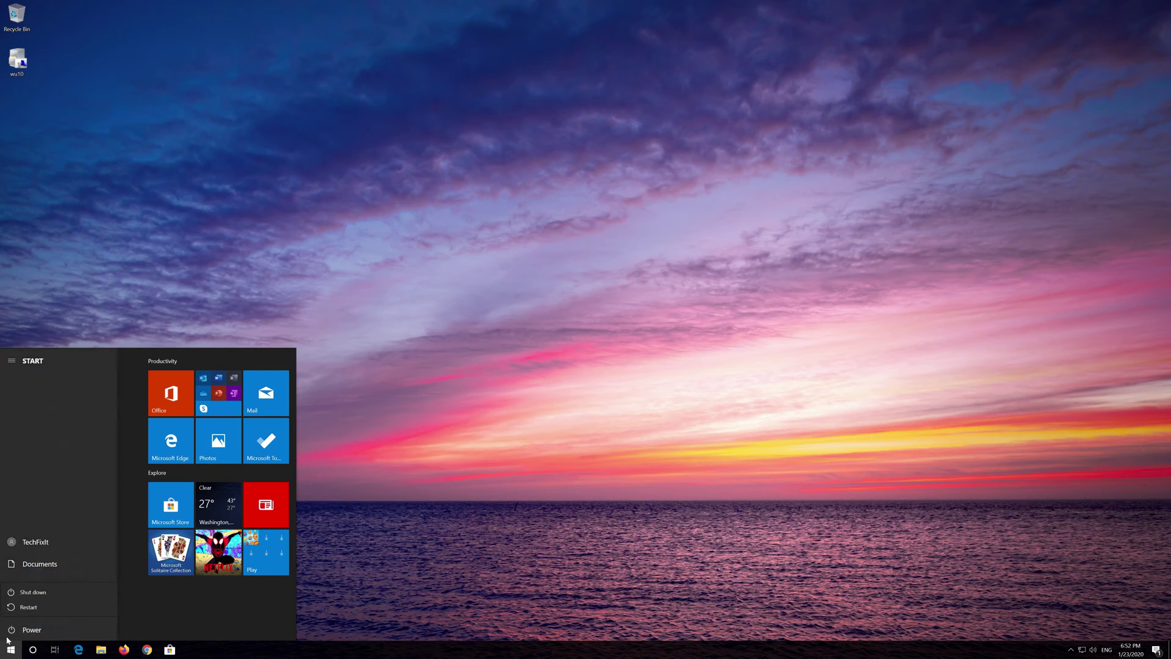
left_click(27, 608)
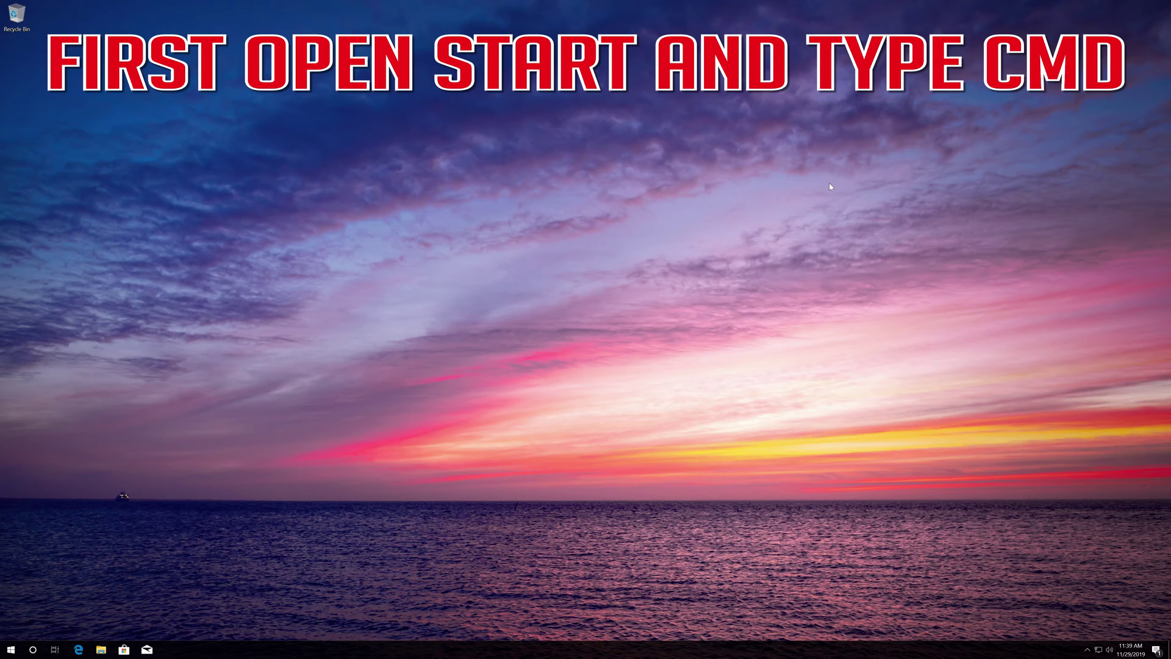
key("super")
type("CM")
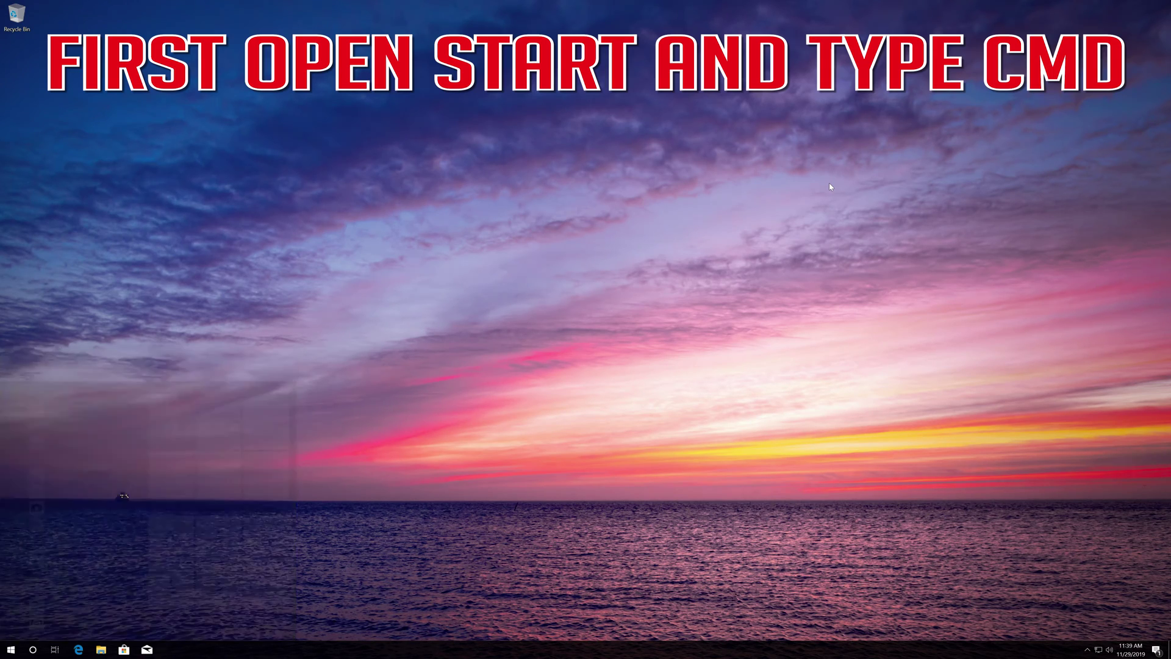
type("D")
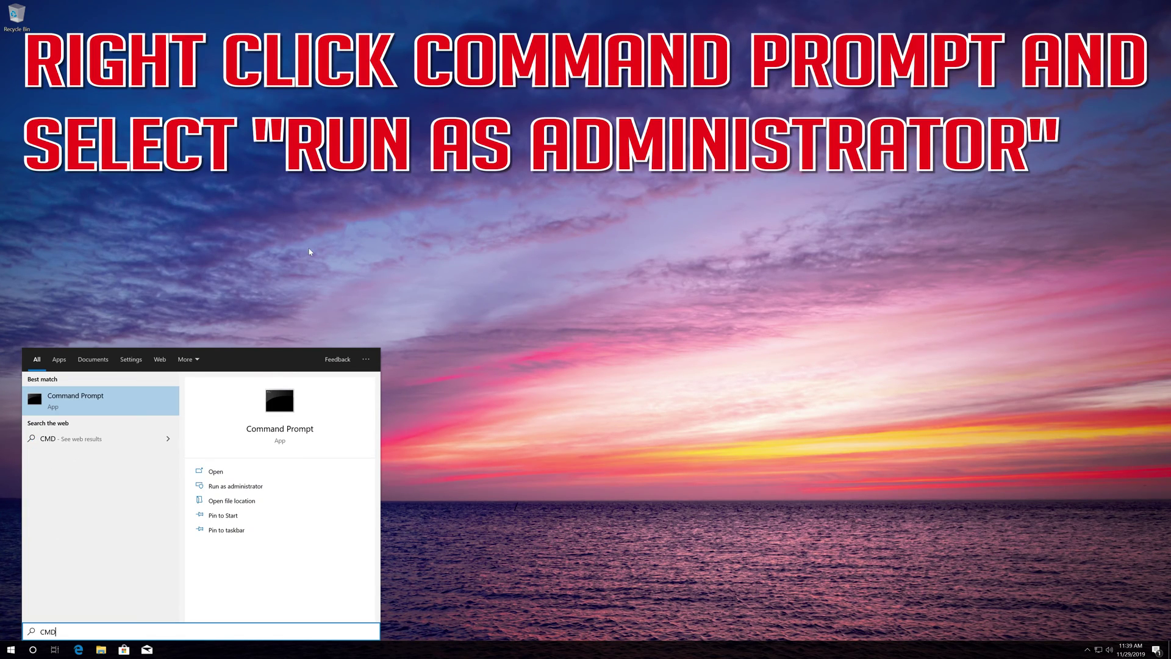
Step: Run Command Prompt as administrator and approve the UAC prompt
right_click(133, 405)
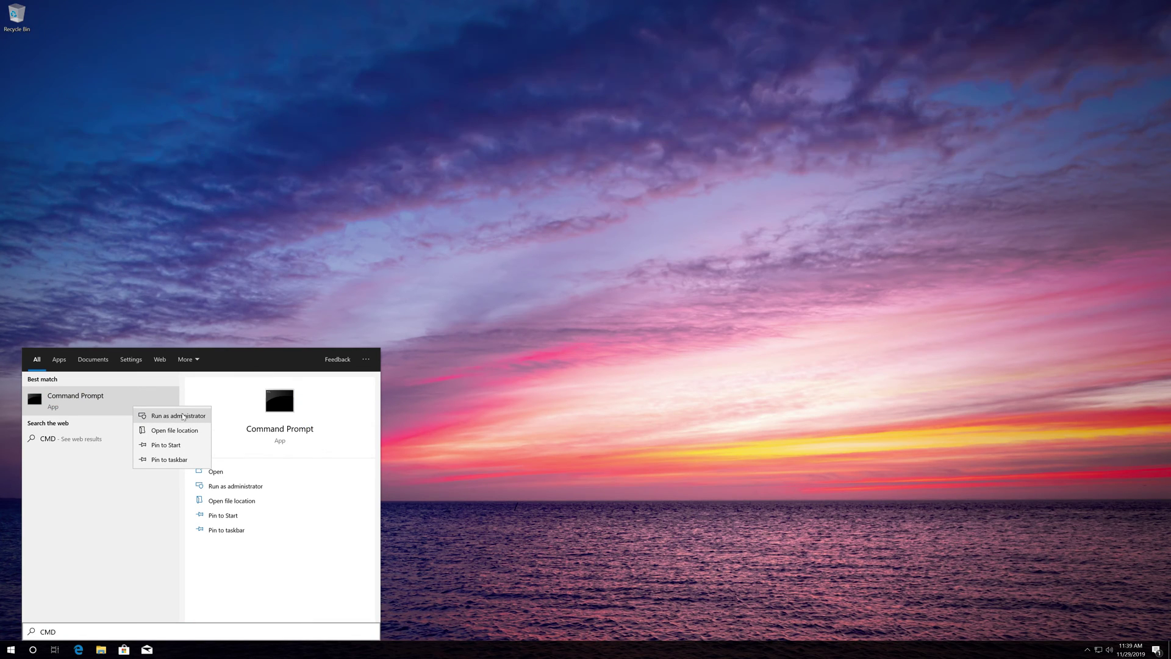
left_click(184, 415)
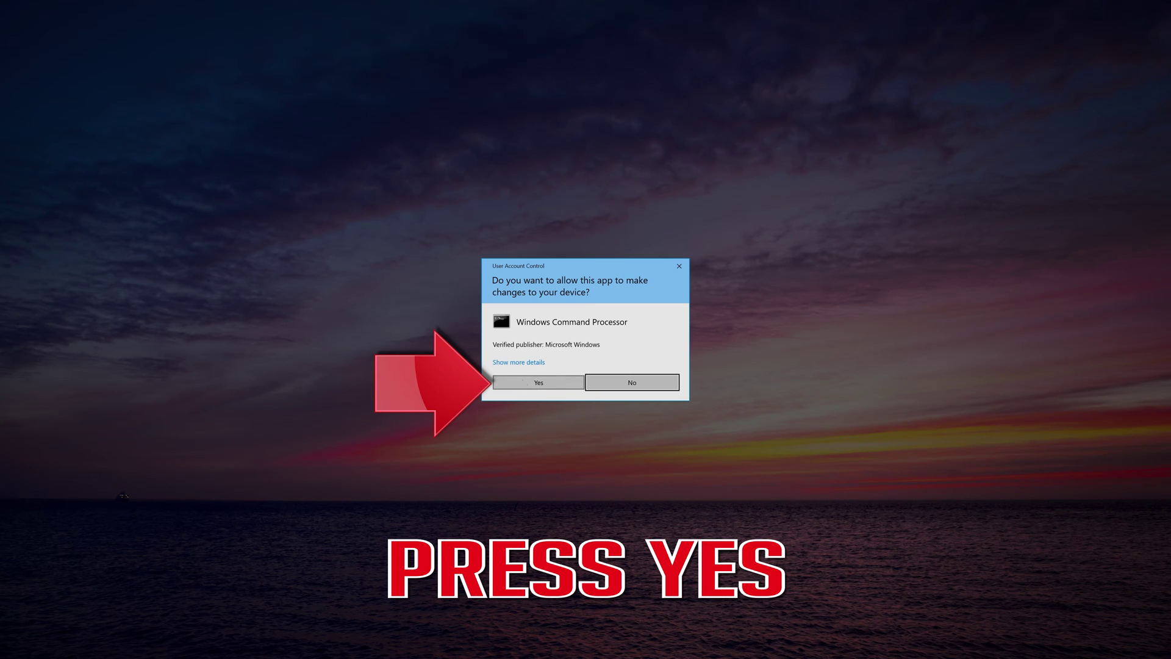
left_click(542, 387)
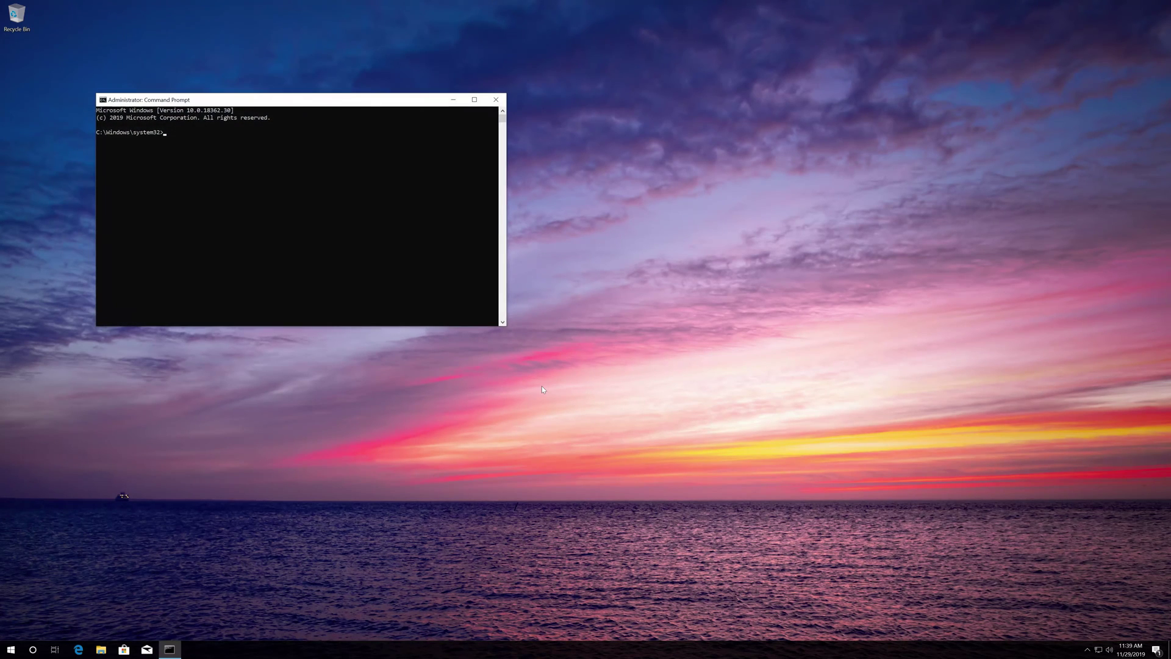
Step: Centre the window and stop wuauserv, bits and cryptsvc with net stop commands
left_click_drag(350, 107, 653, 200)
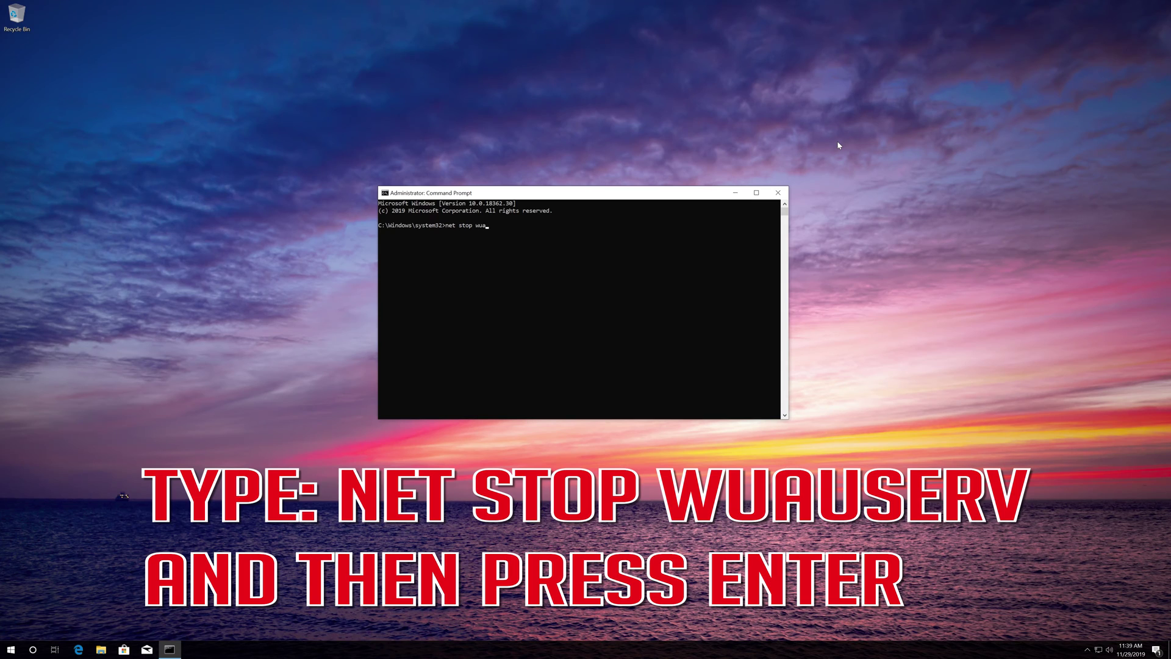
type("erv")
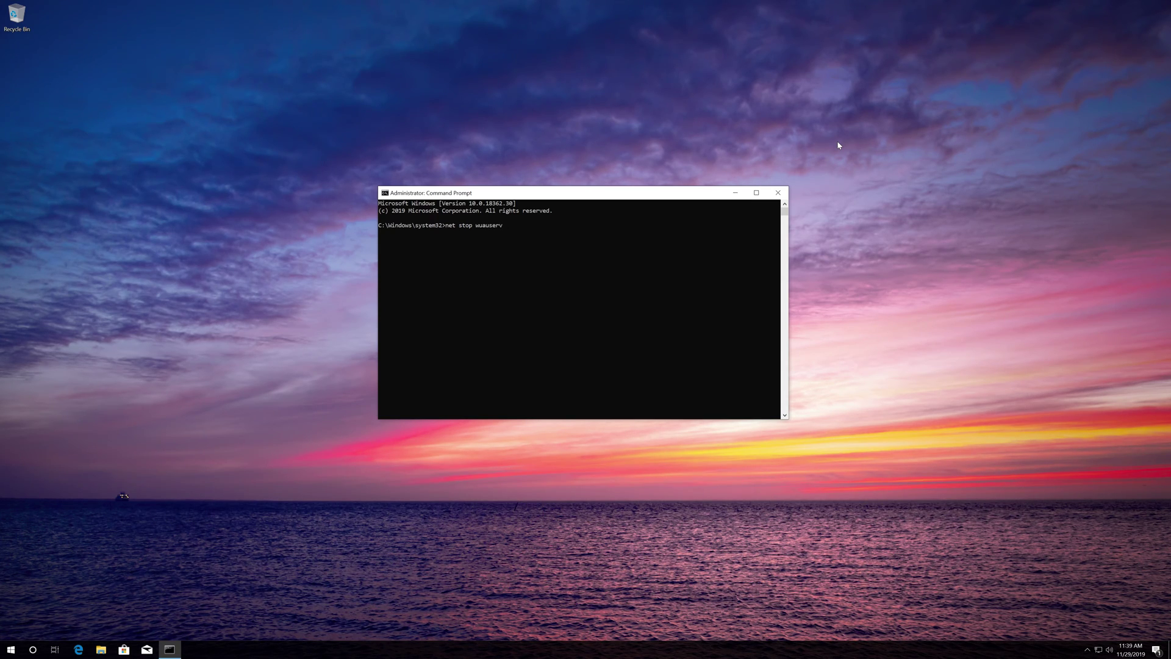
key("Return")
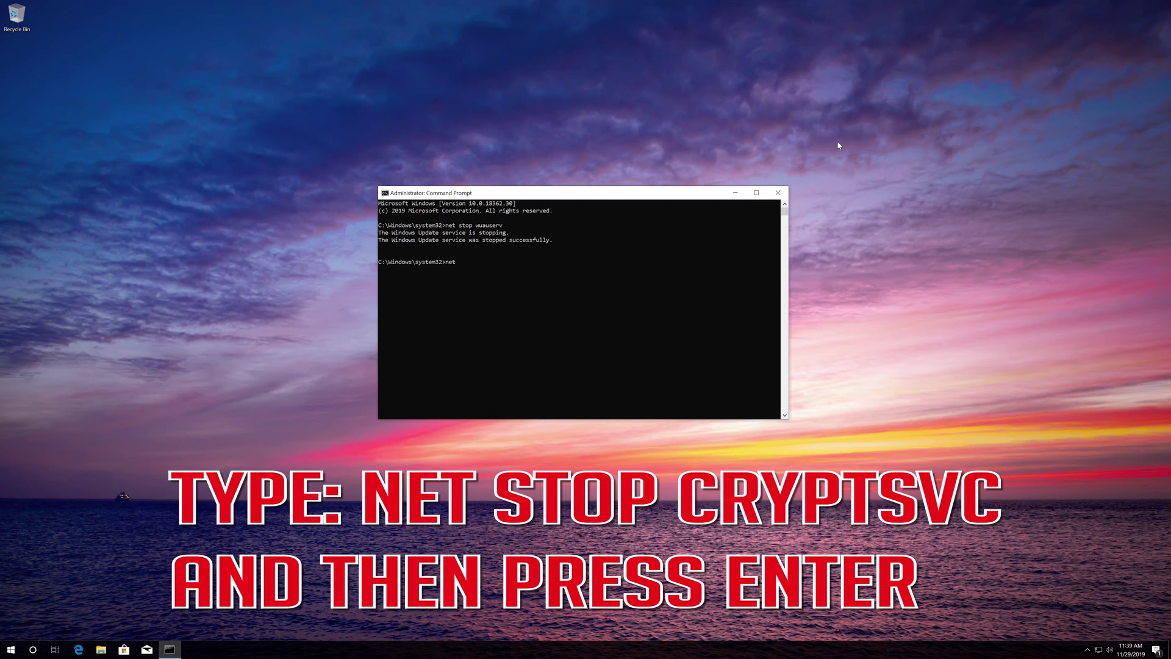
type("net stop bits")
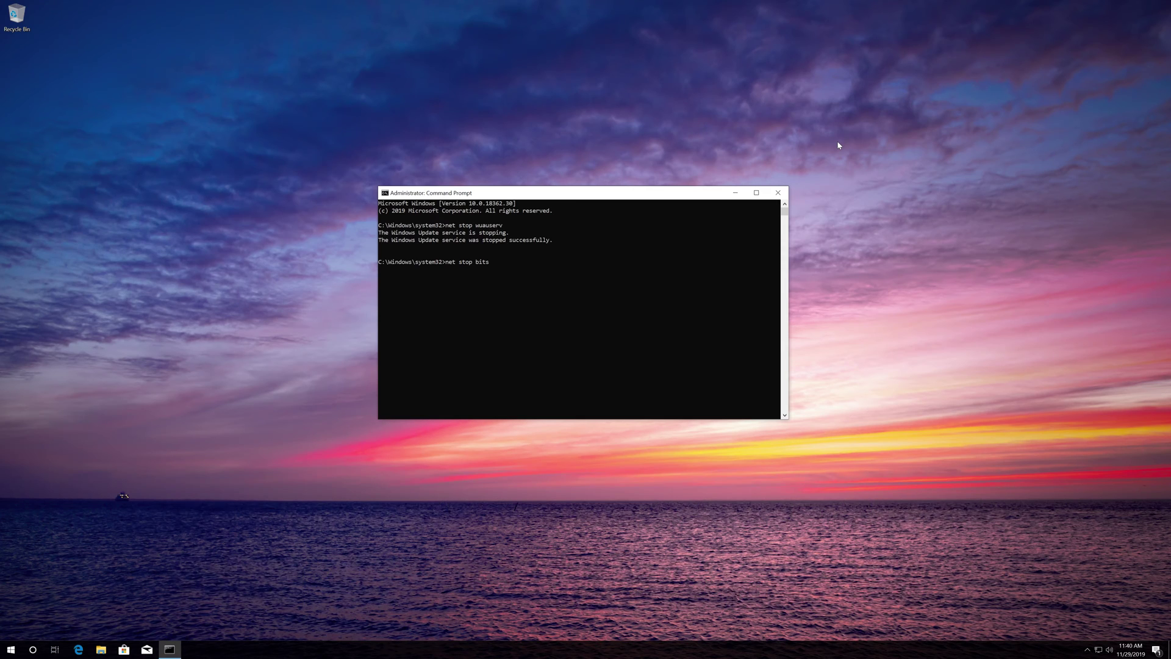
key("Return")
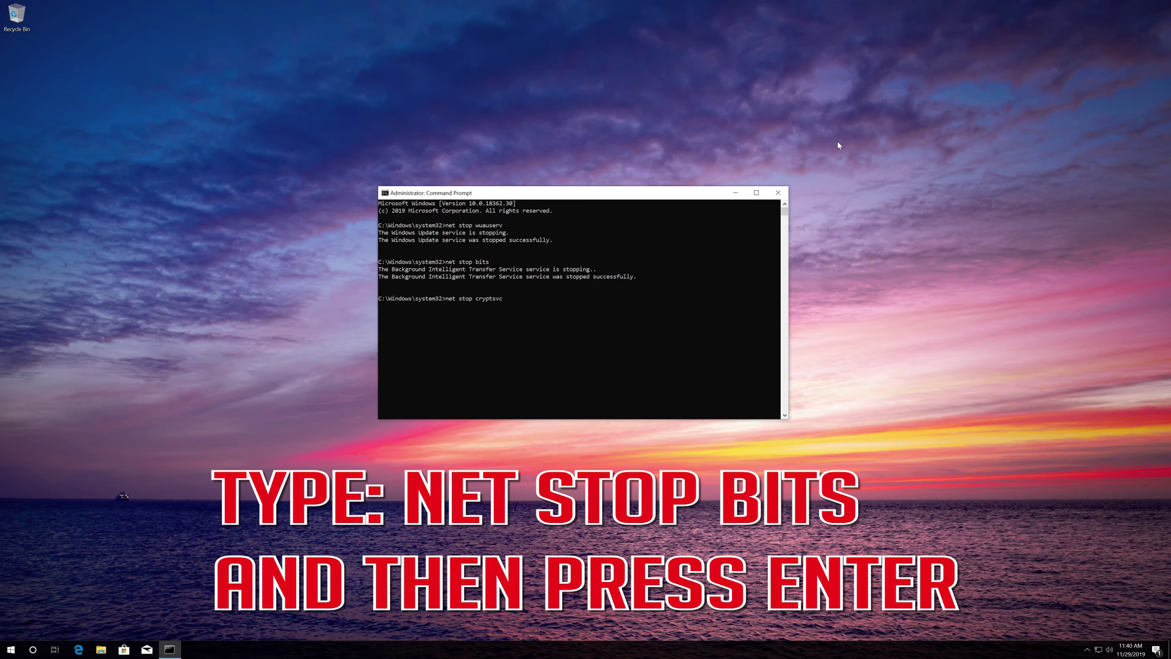
key("Return")
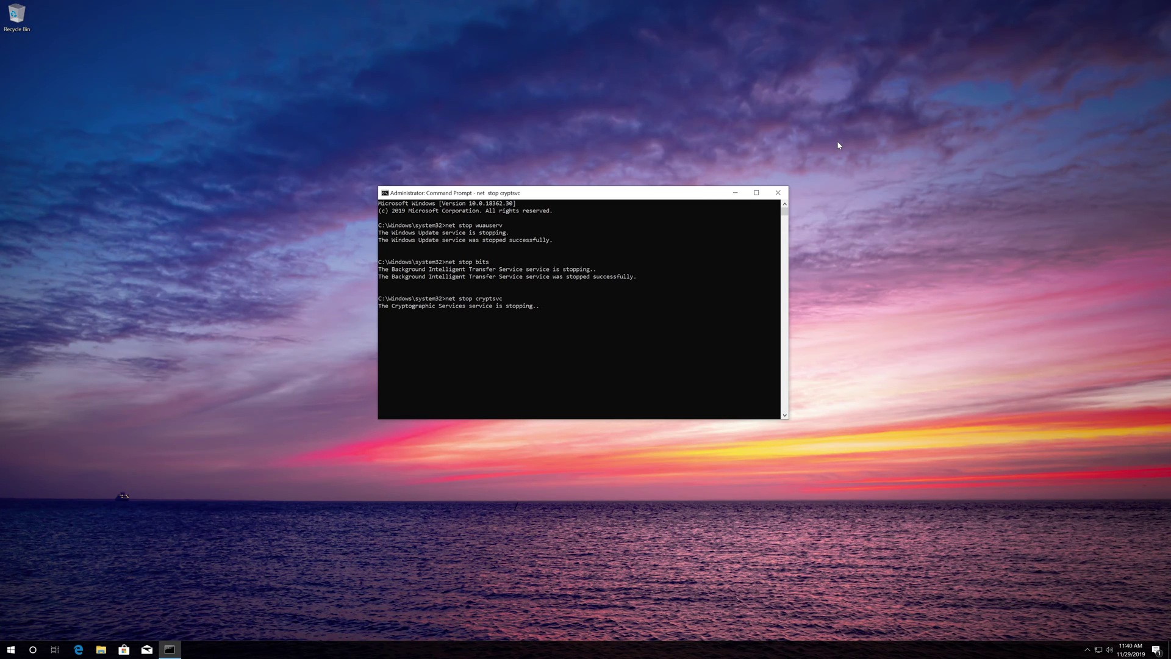
type("ren %")
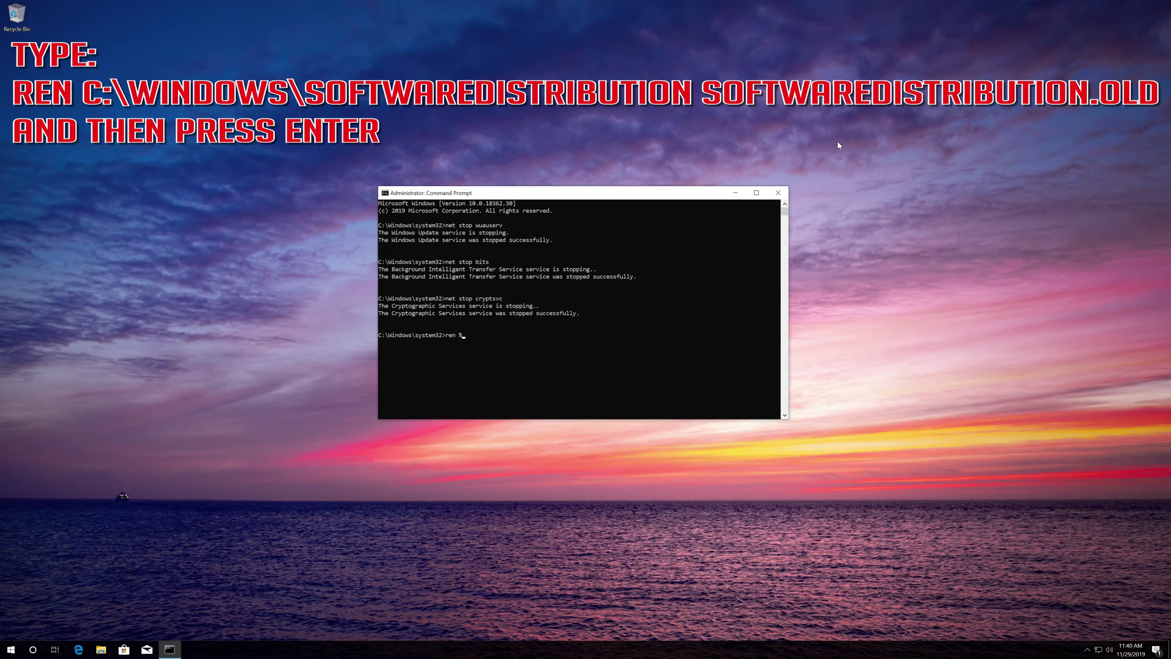
Step: Rename %systemroot%\System32\Catroot2 to Catroot2.old with ren
type("syste")
type("tem32\\Catr")
type("oot2 Catroot2.old")
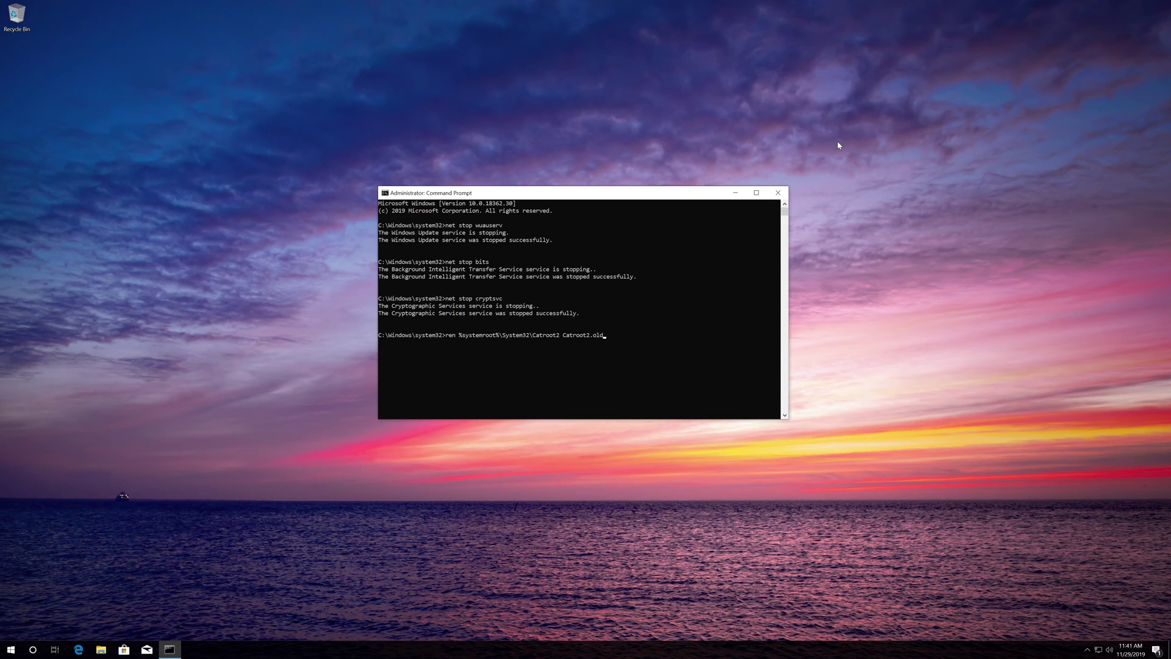
key("Return")
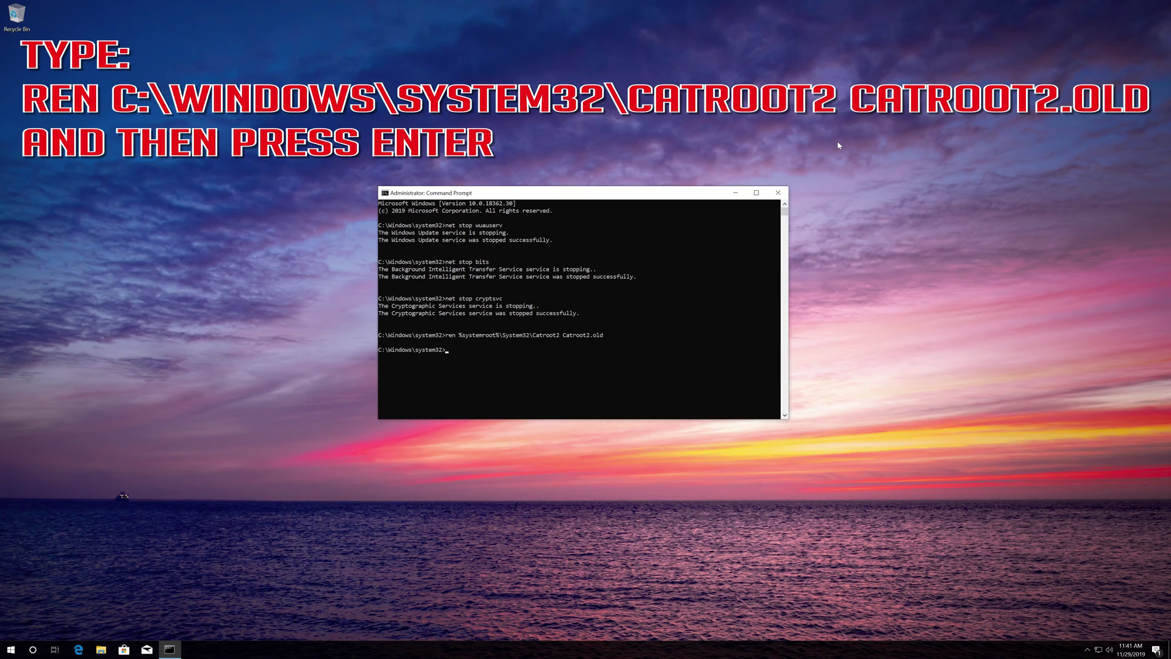
Step: Rename %systemroot%\SoftwareDistribution to SoftwareDistribution.old with ren
type("ren %syste")
type("tribution Soft")
type("wareDistribution.old")
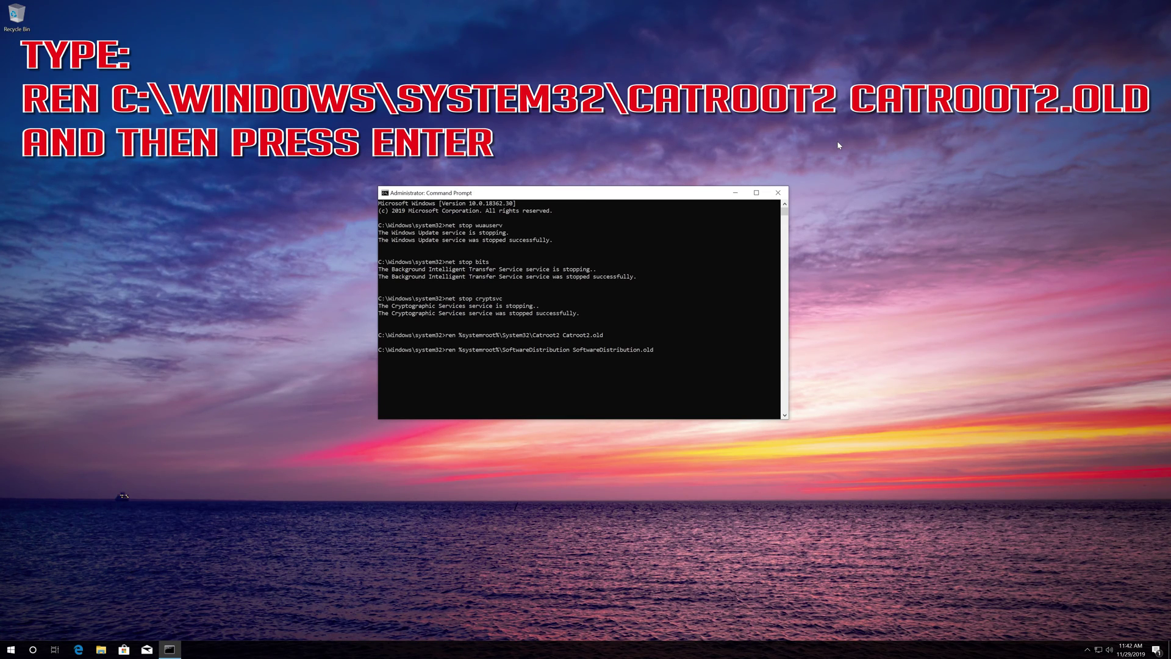
key("Return")
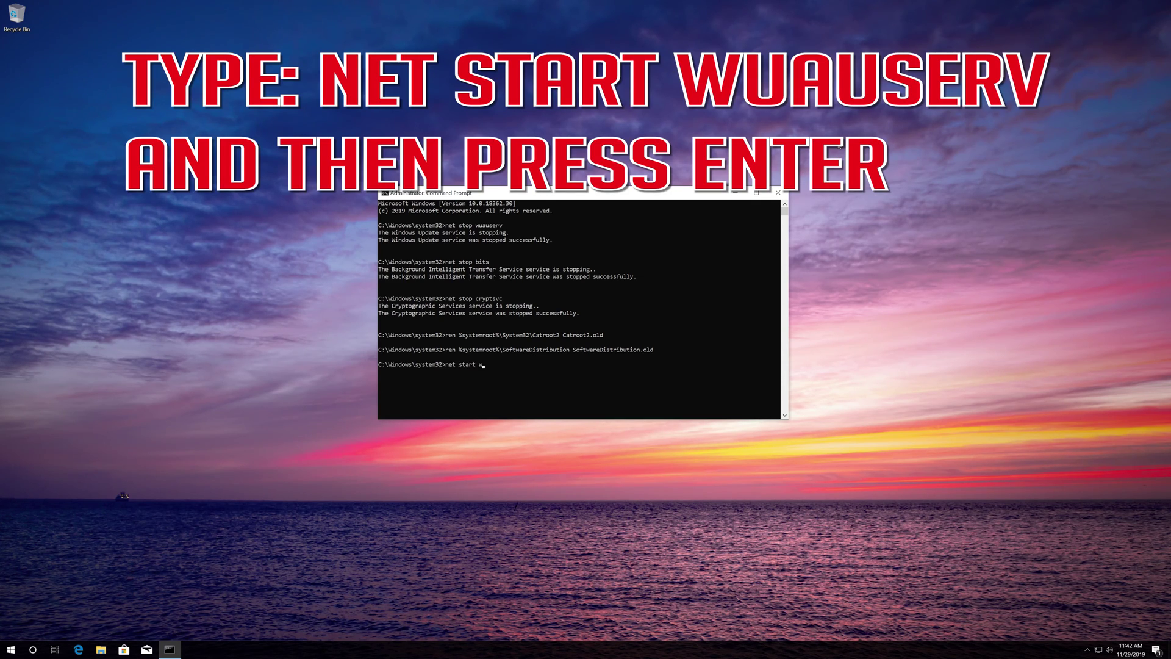
Step: Restart wuauserv, bits and cryptsvc with net start commands, then type exit
type("net start wuauserv")
key("Return")
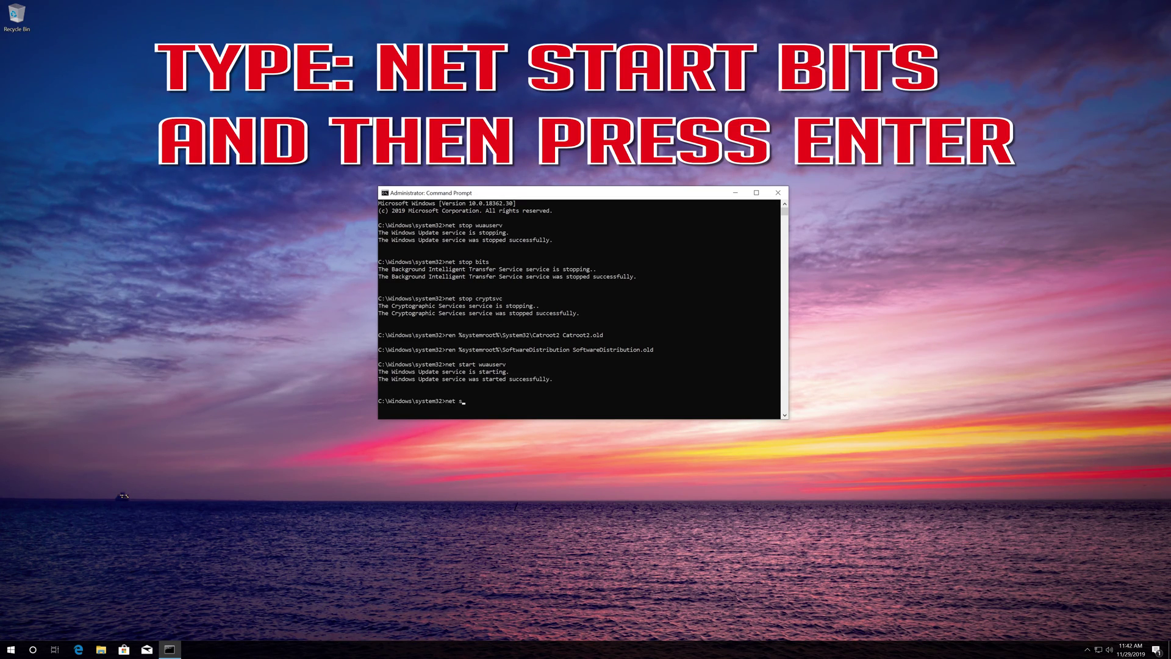
type("net start bits")
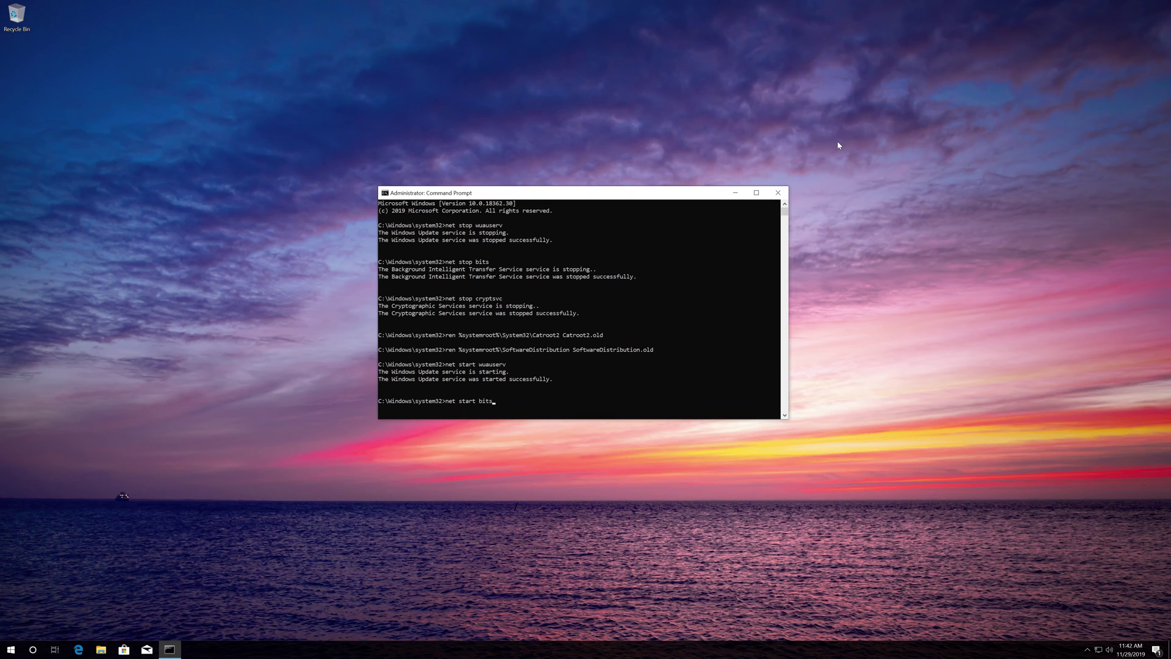
key("Return")
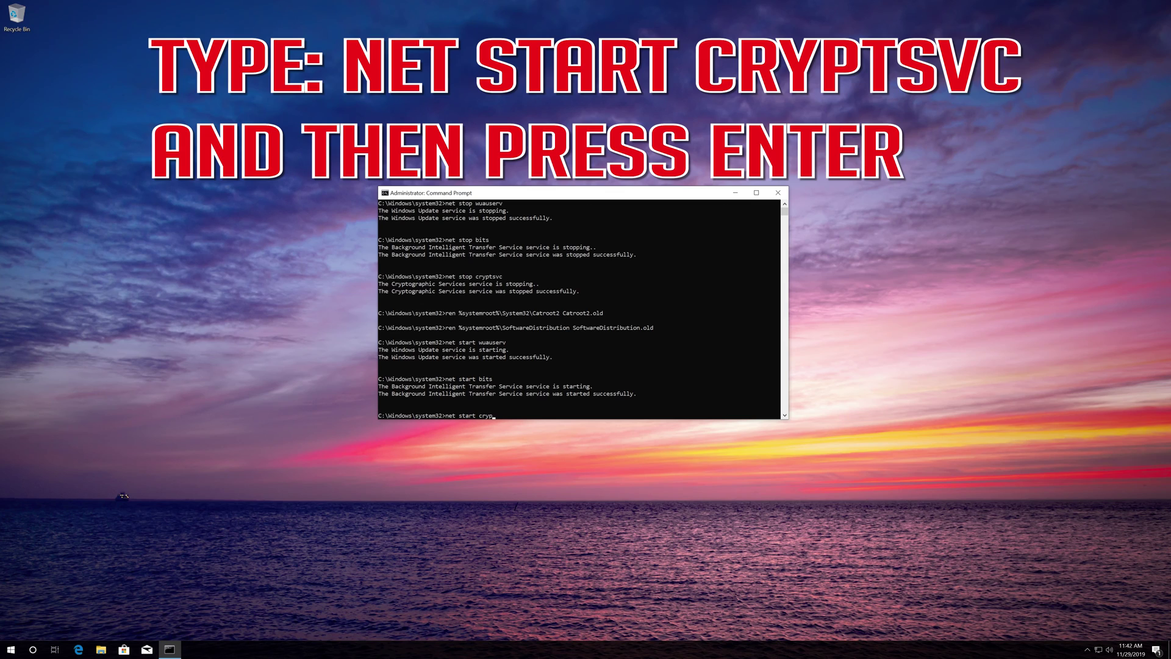
type("vc")
key("Return")
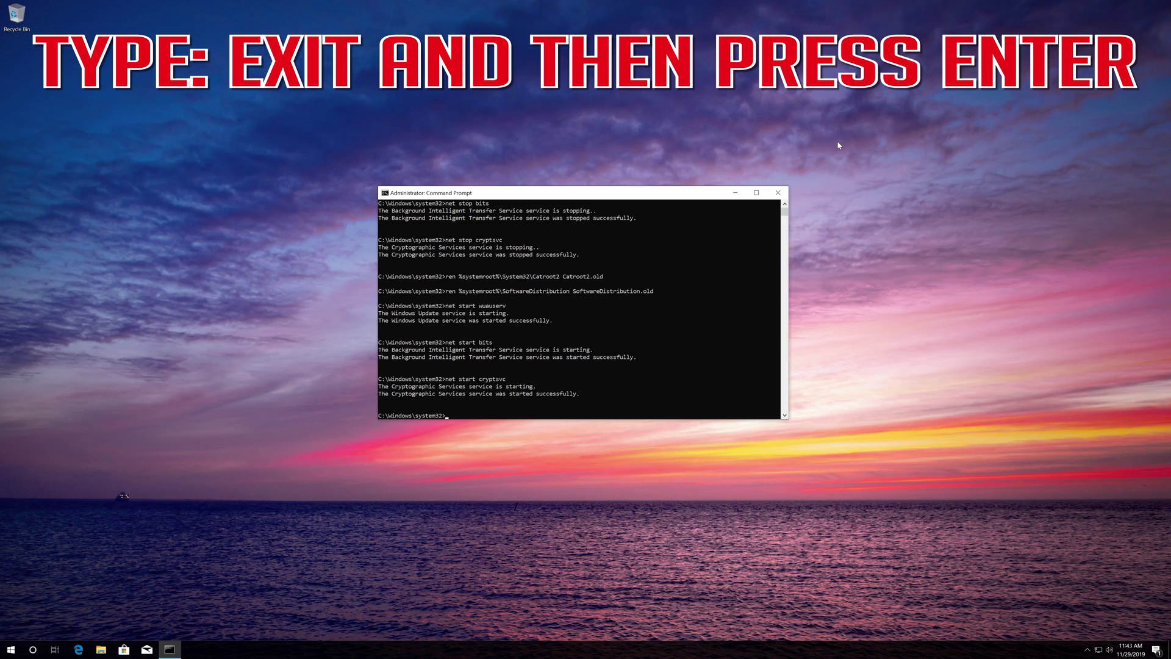
type("exit")
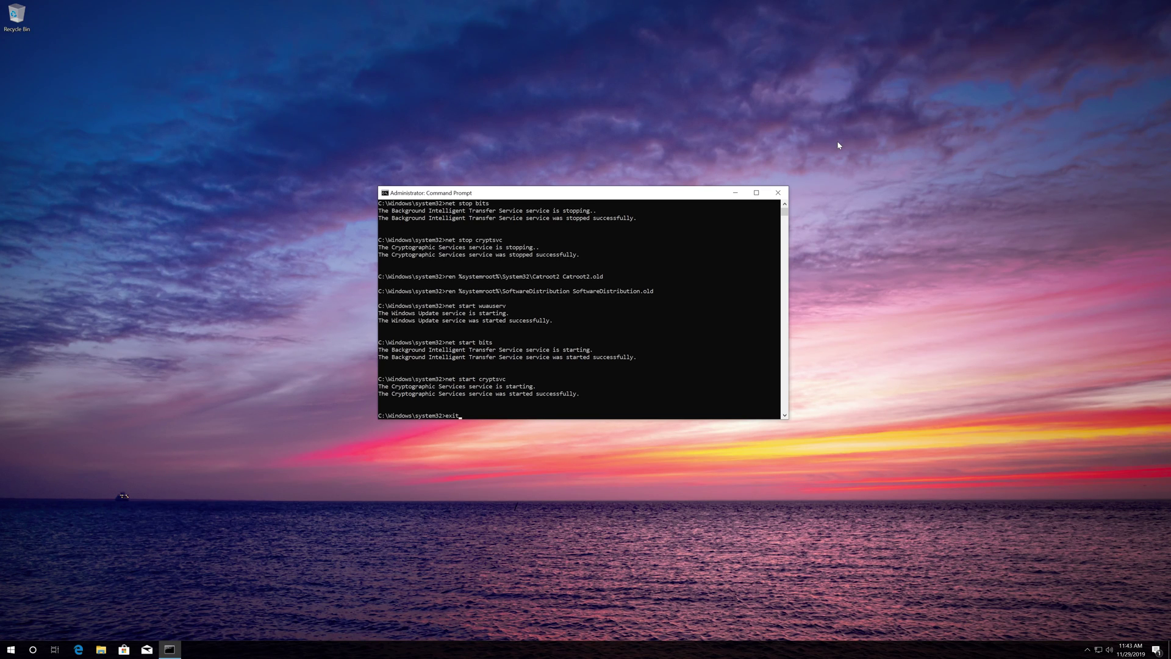
Step: Run exit to close the administrator Command Prompt, then bring up the Start menu
key("Return")
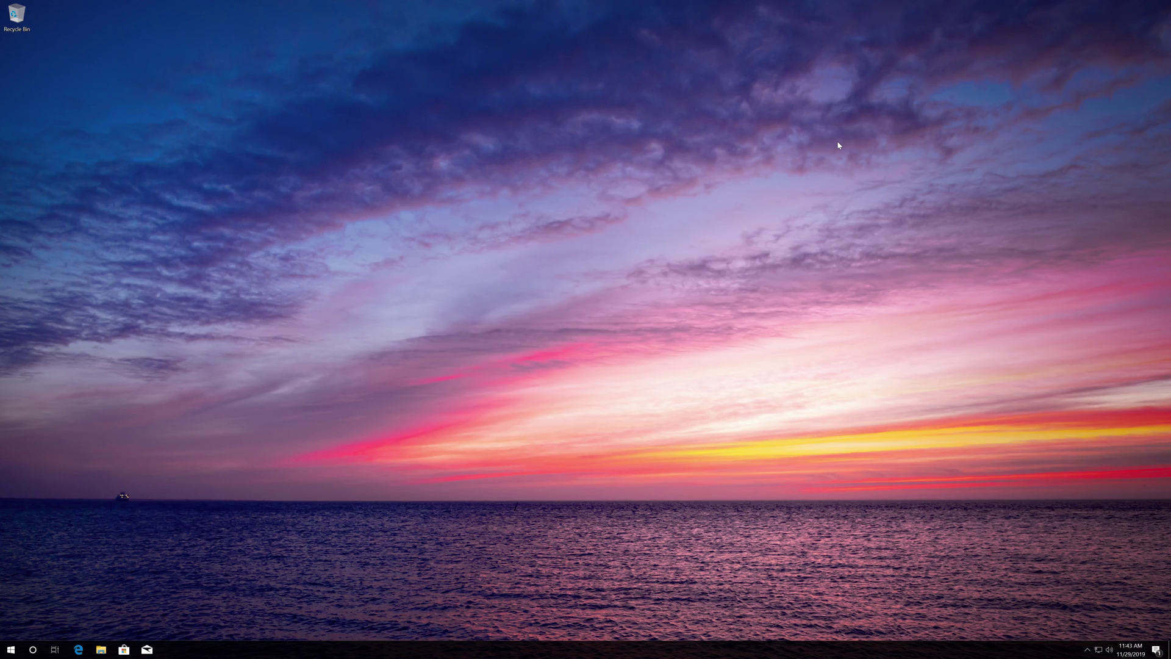
left_click(11, 649)
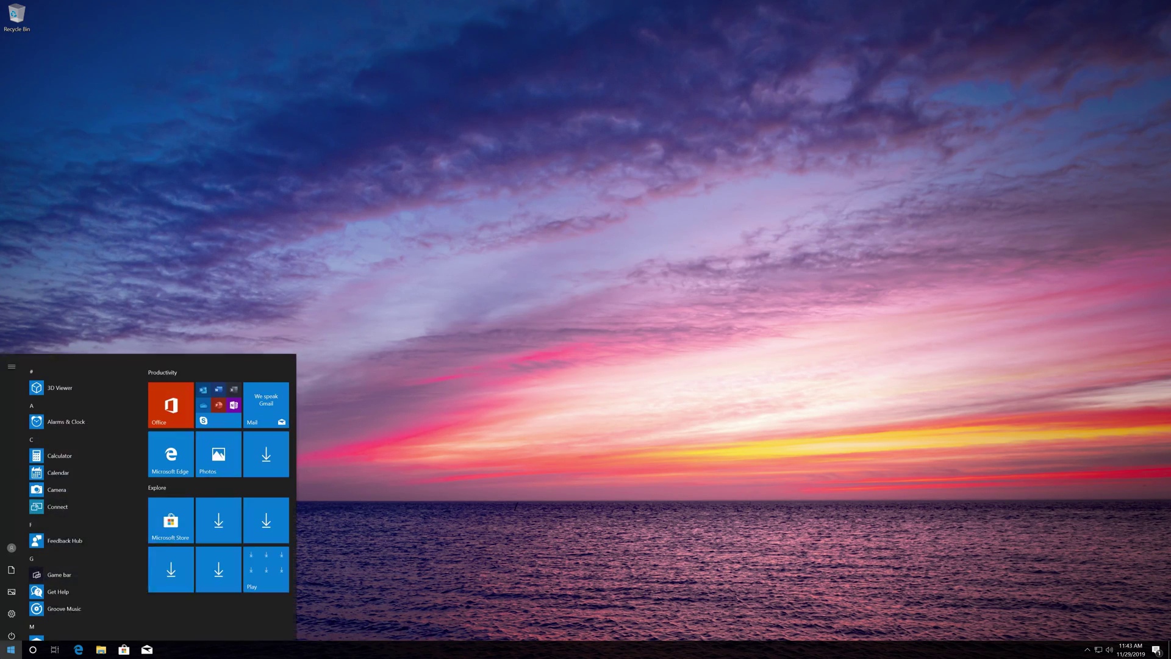